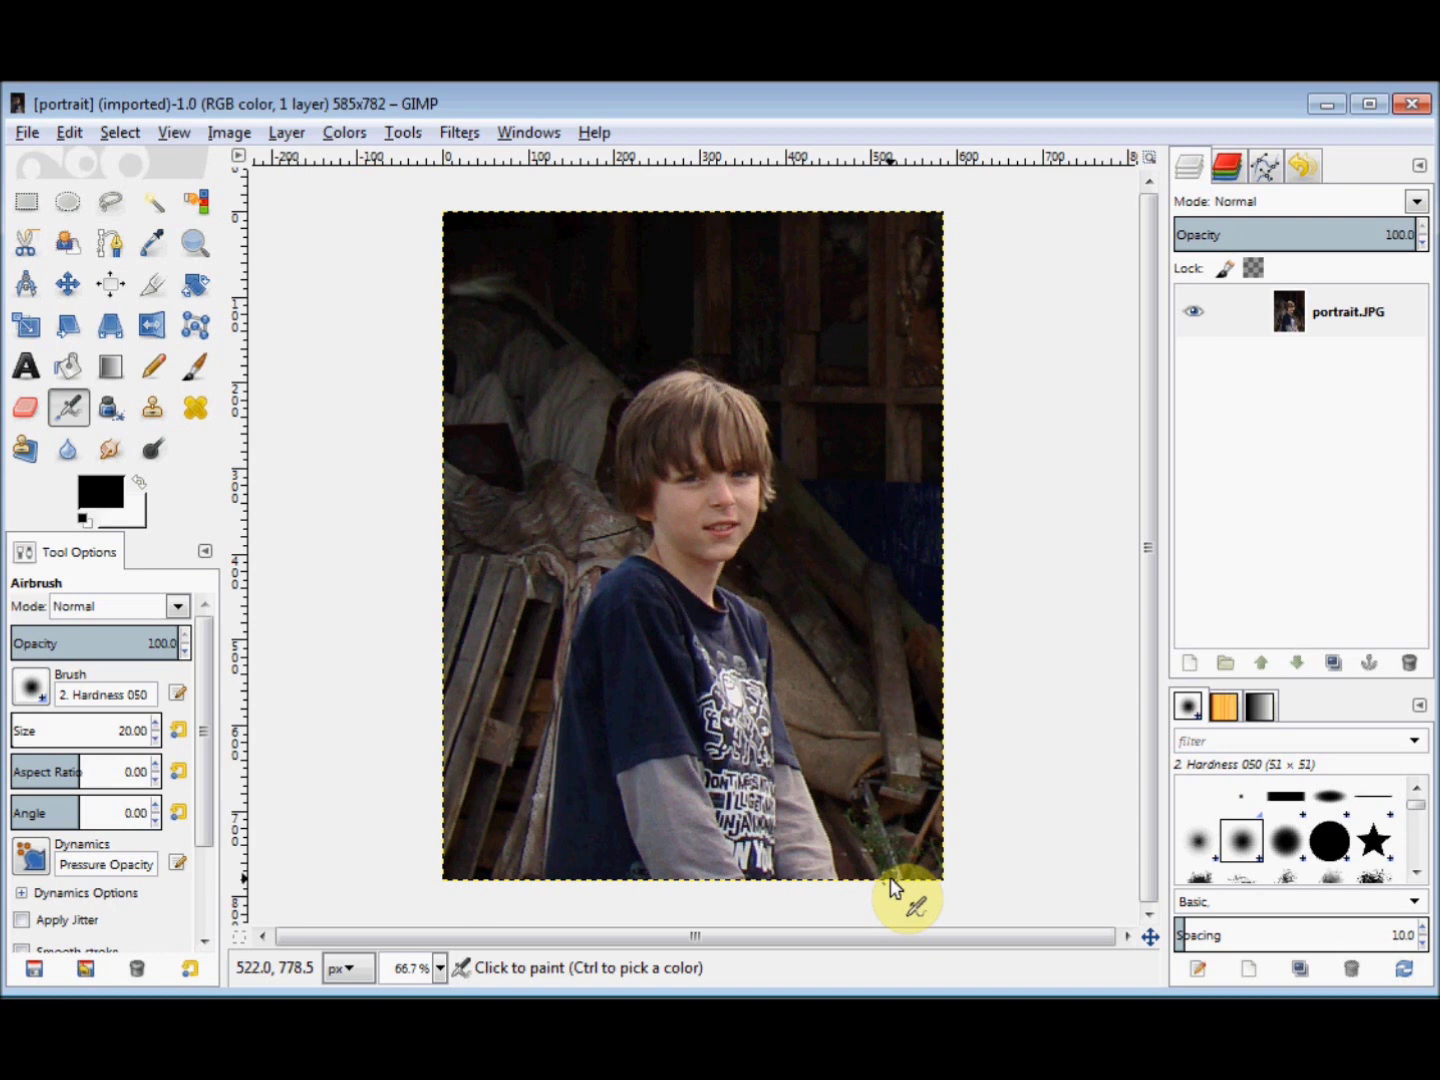
Step: Create a copy of the portrait layer stacked above the original
{"action": "left_click", "coordinate": [1327, 665]}
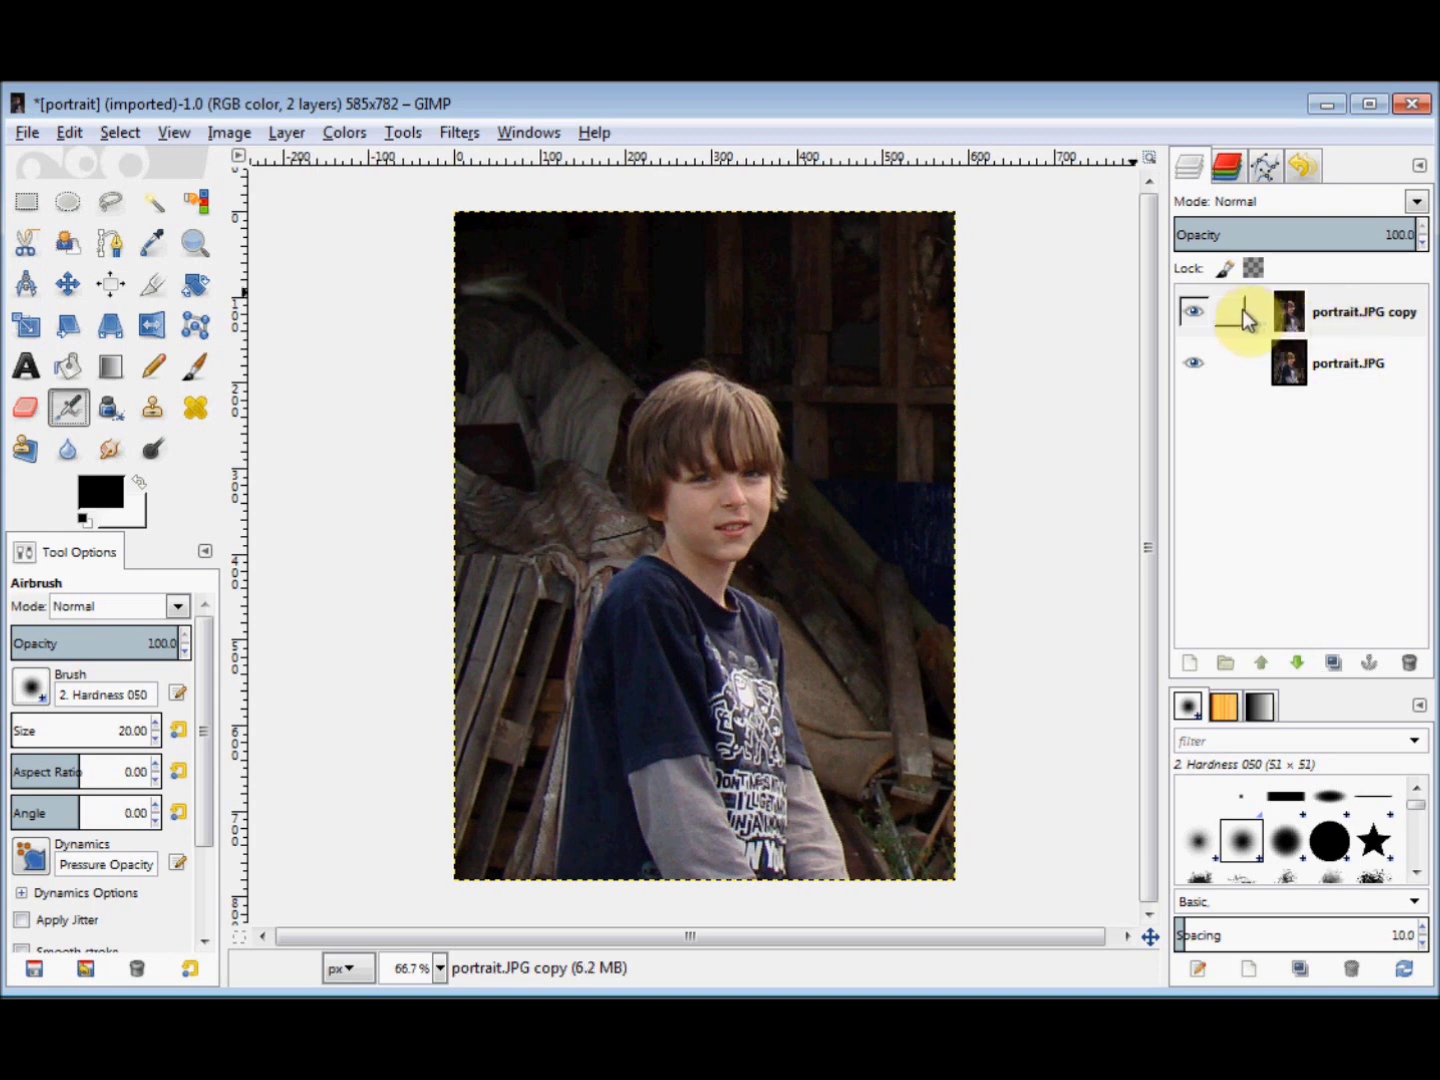
{"action": "left_click", "coordinate": [197, 242]}
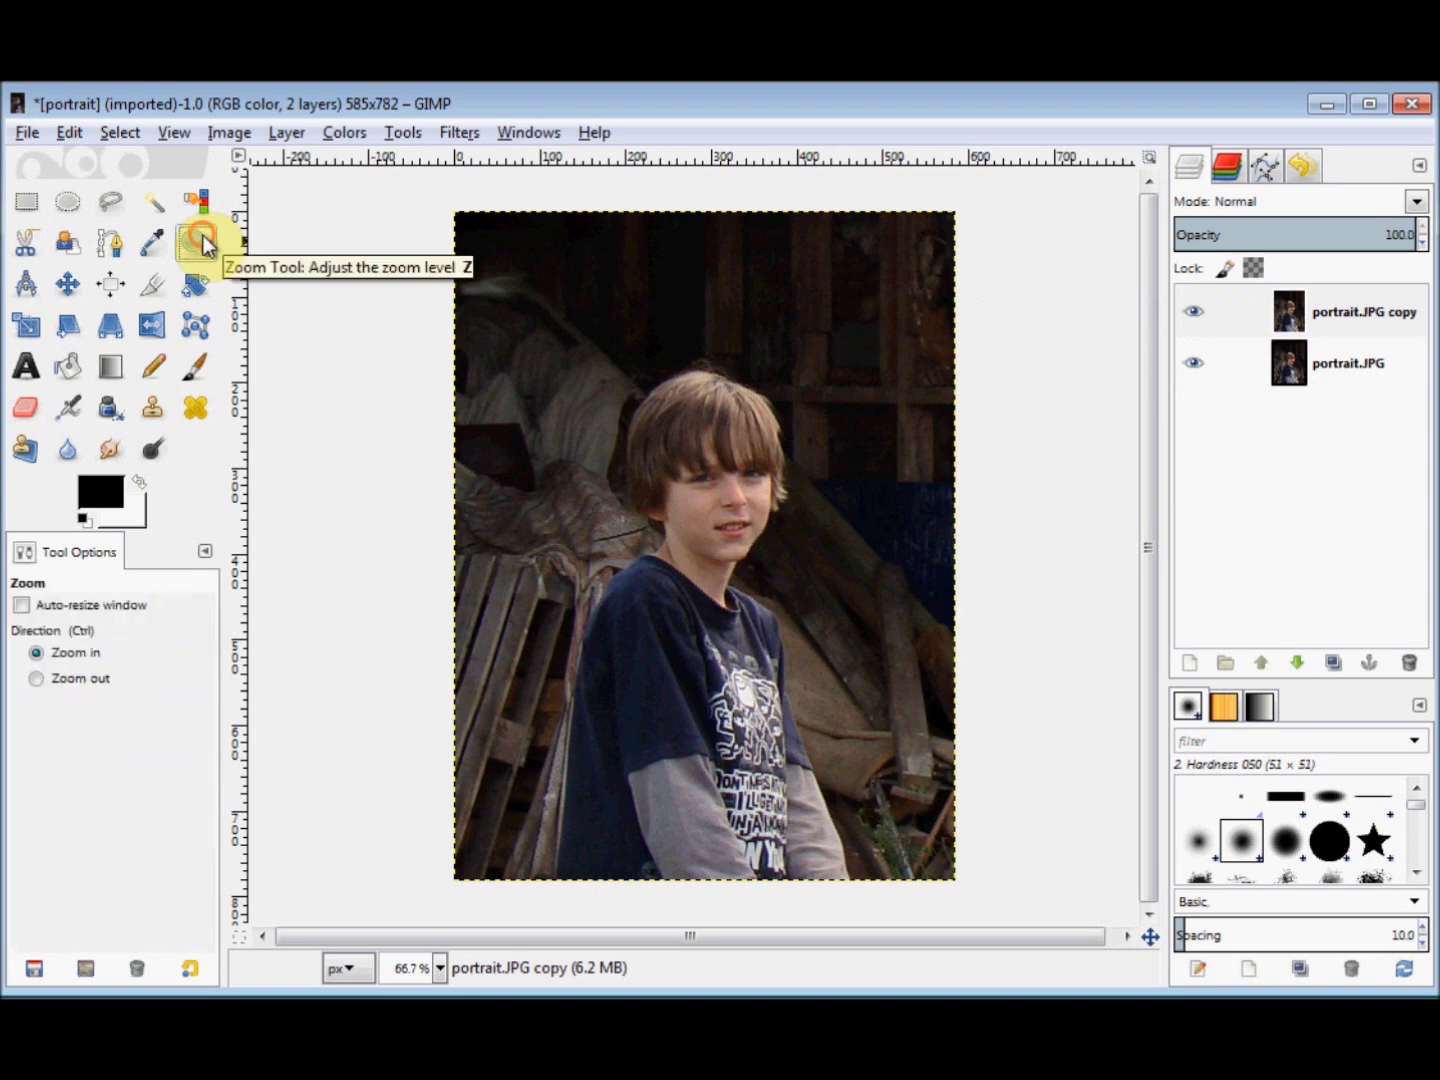
Step: Zoom in on the region around the boy so he fills the canvas
{"action": "left_click_drag", "start_coordinate": [534, 358], "coordinate": [910, 905]}
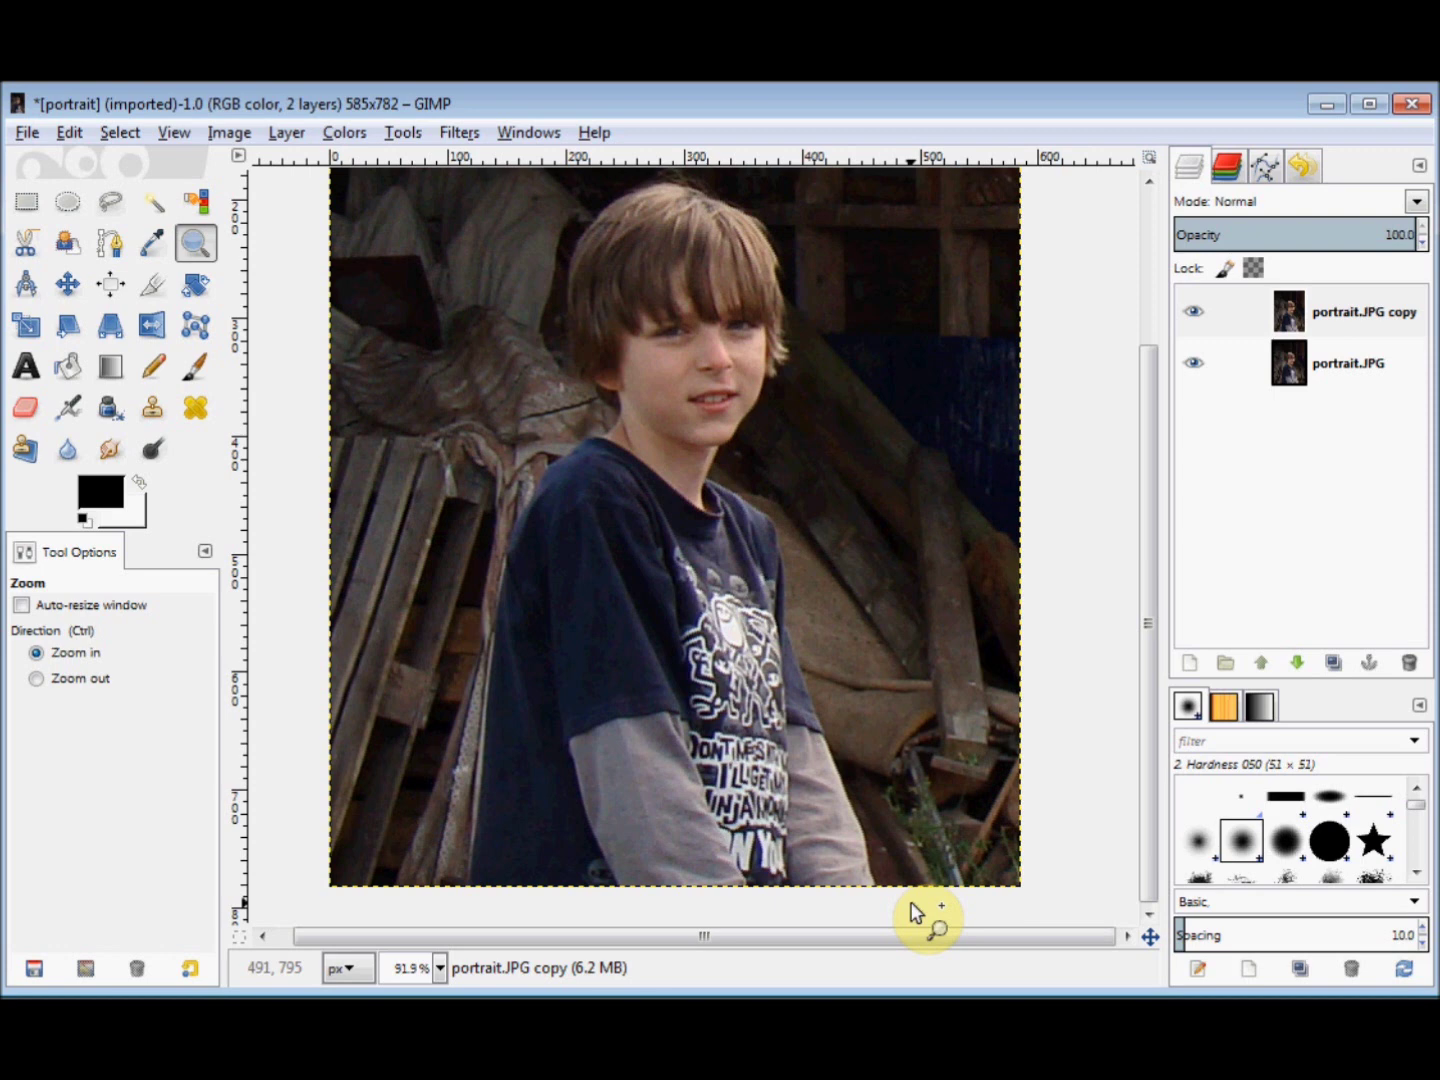
{"action": "left_click", "coordinate": [113, 208]}
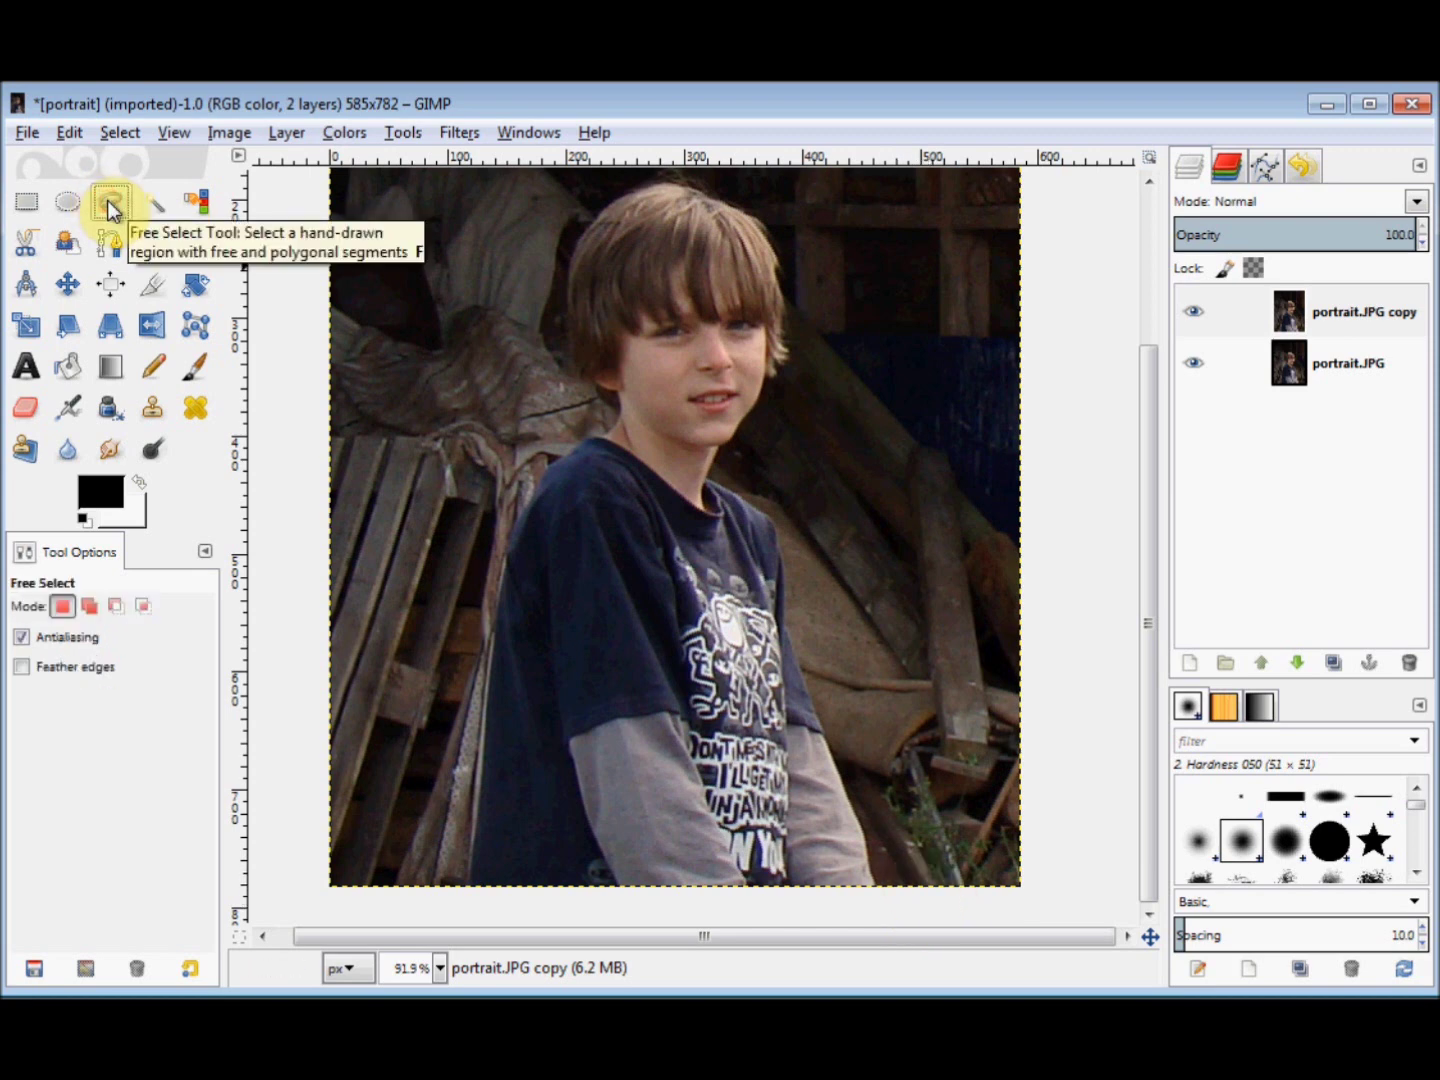
Step: Start the freehand outline at the bottom edge and trace up the boy's right arm toward the neck
{"action": "left_click", "coordinate": [877, 890]}
{"action": "left_click", "coordinate": [824, 736]}
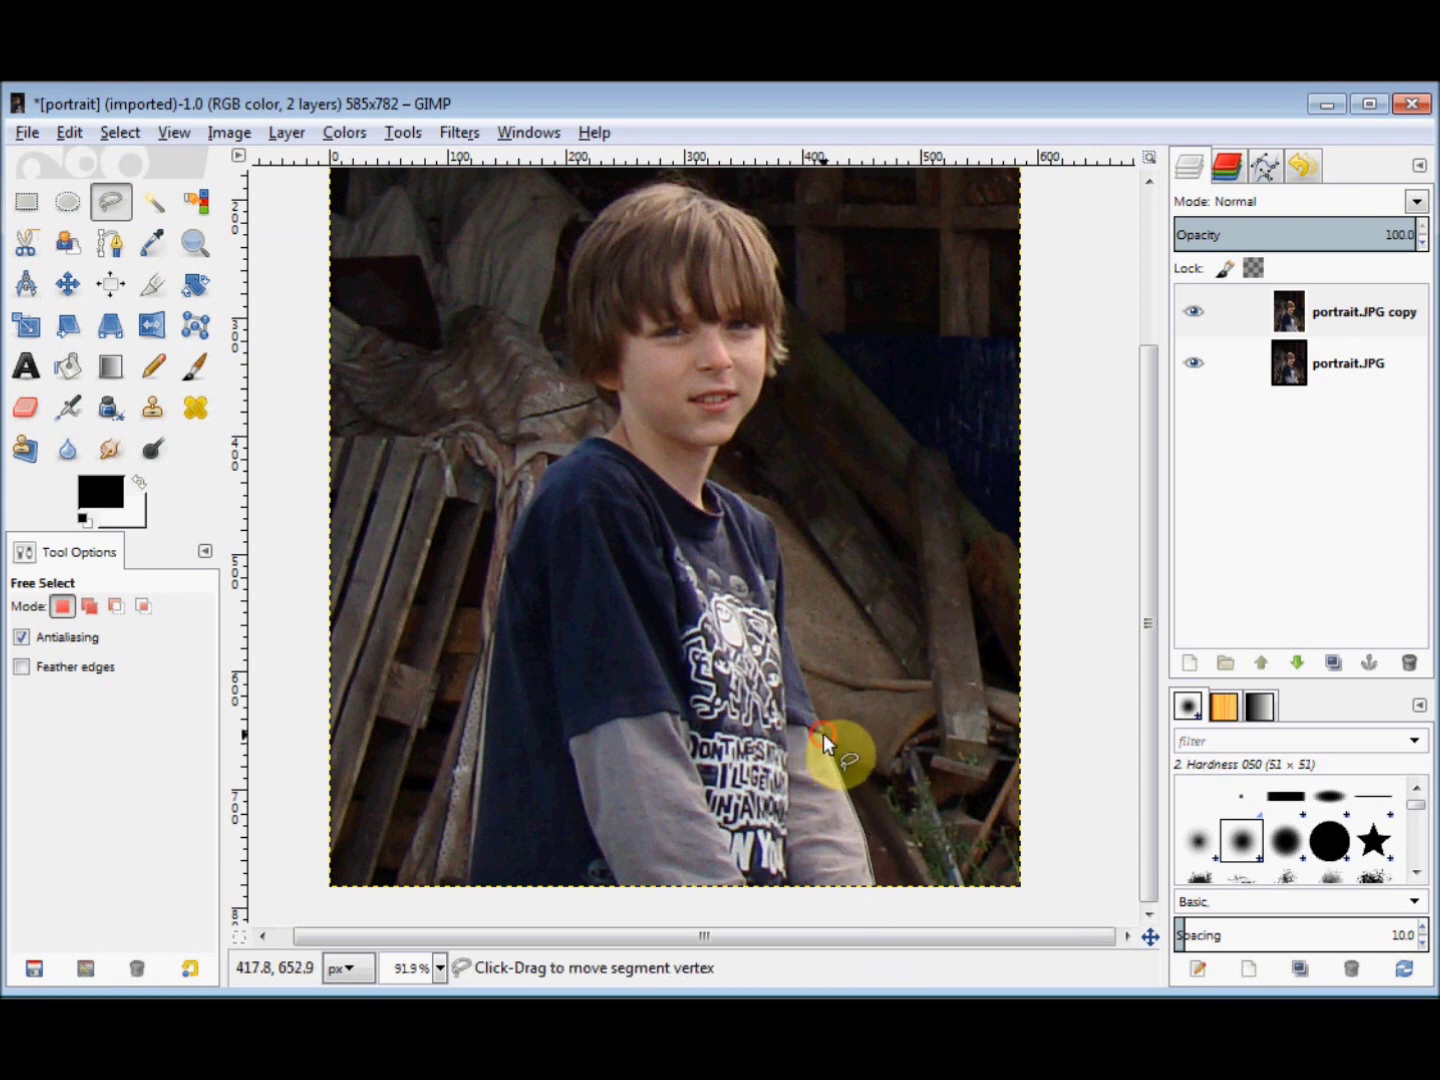
{"action": "left_click", "coordinate": [782, 626]}
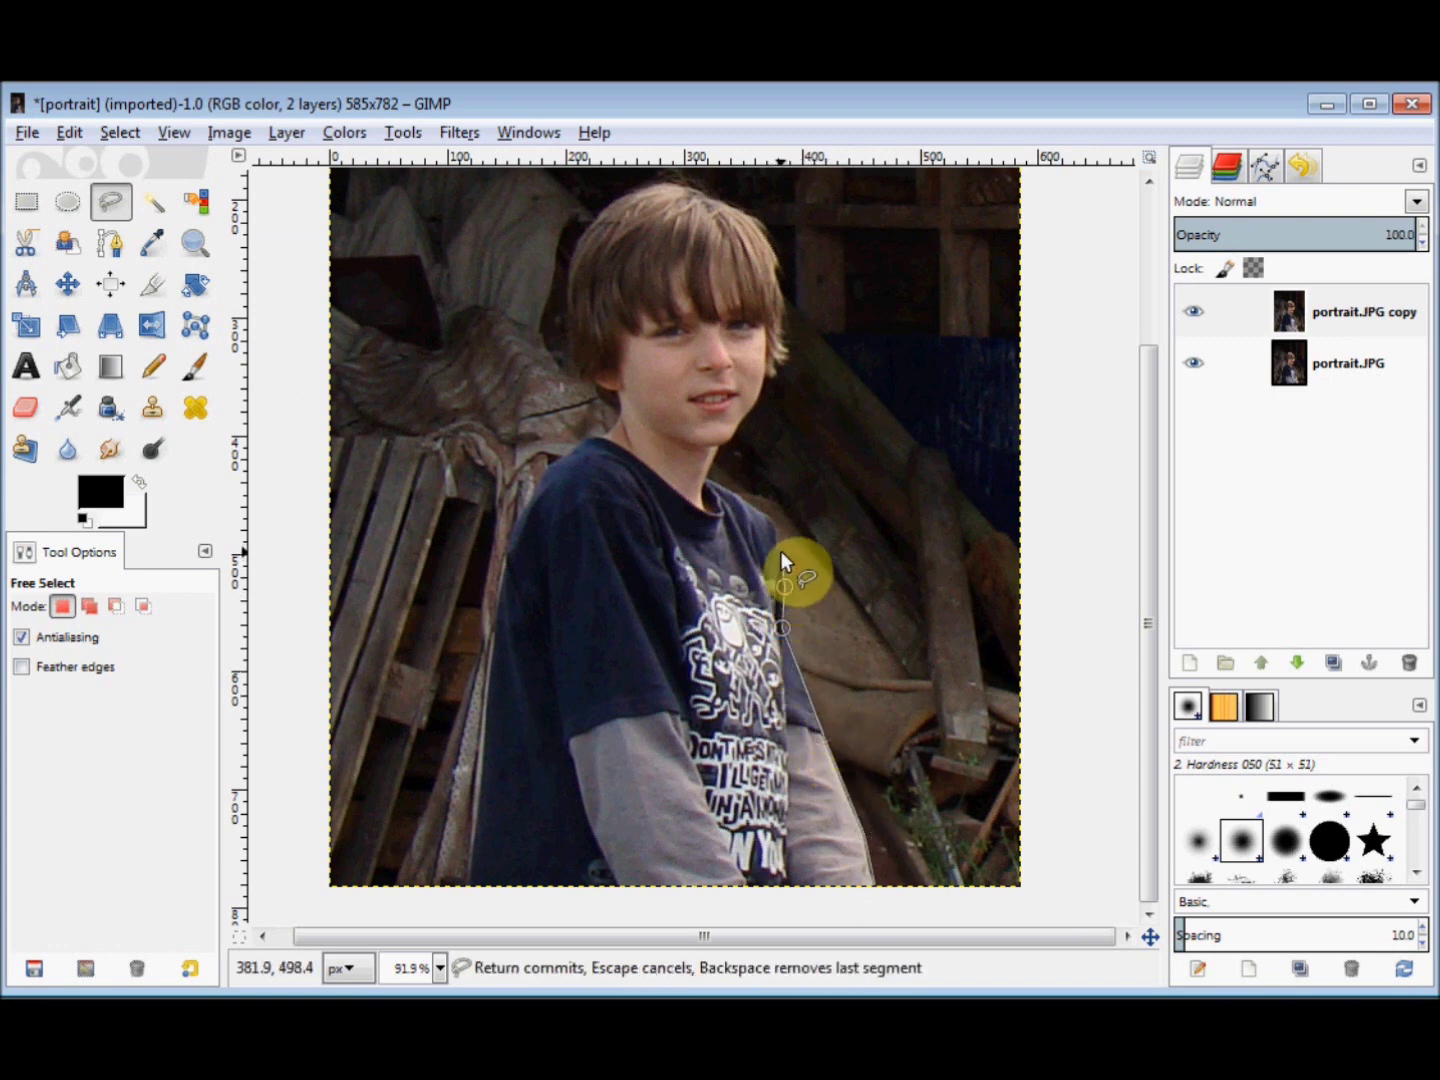
{"action": "left_click", "coordinate": [777, 549]}
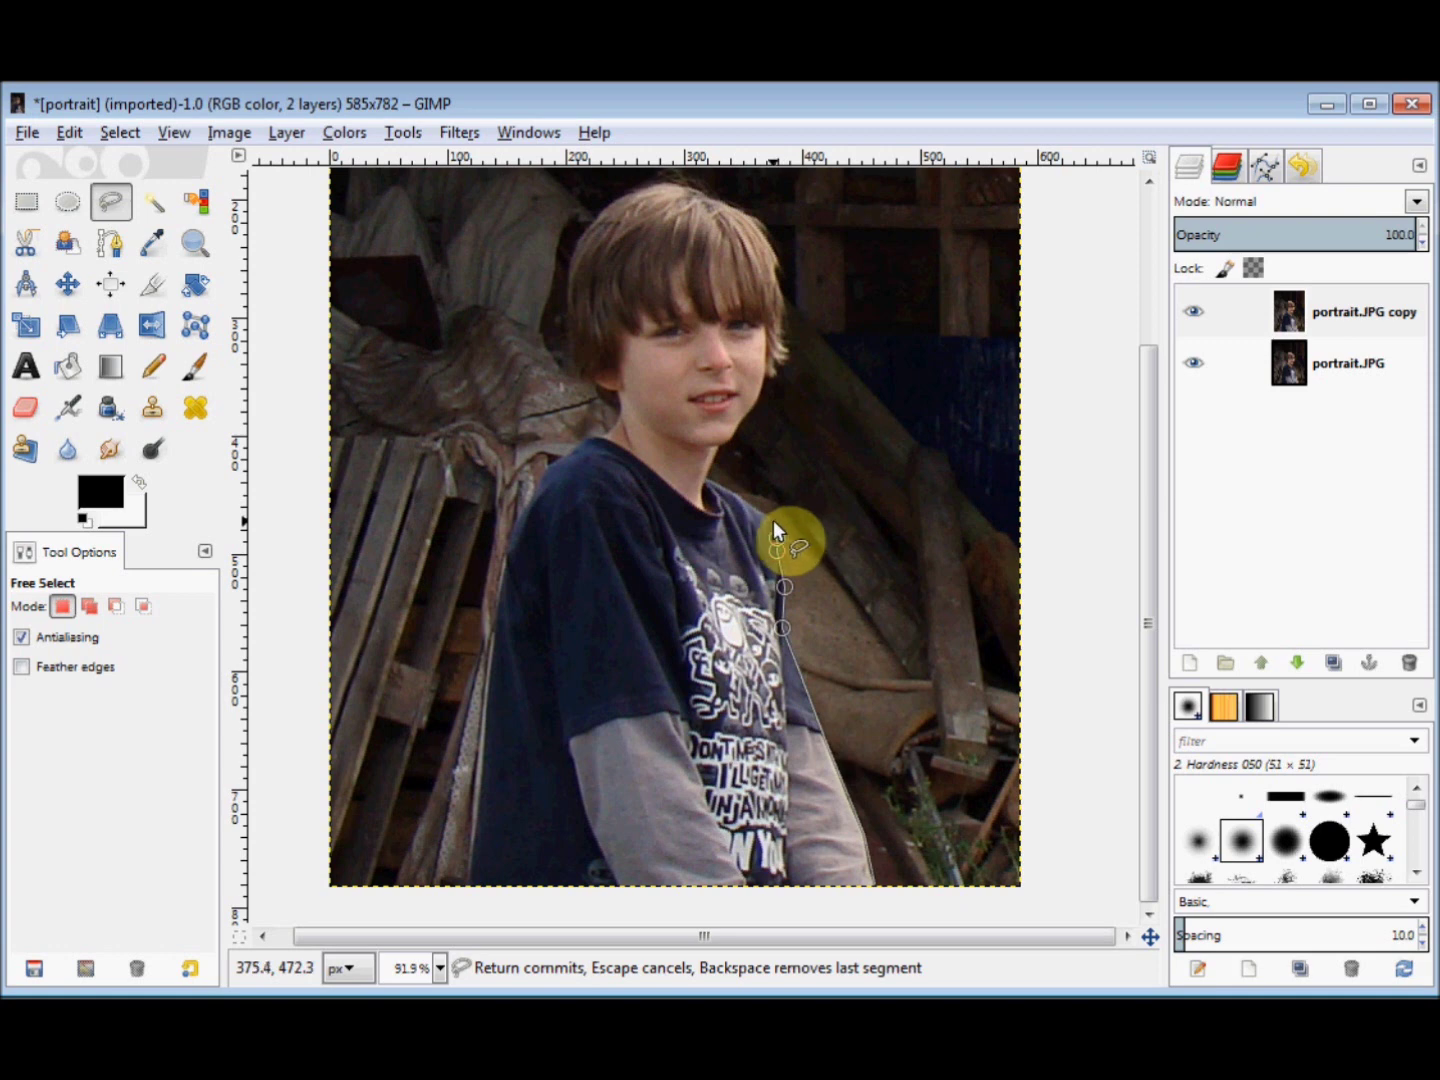
{"action": "left_click", "coordinate": [734, 489]}
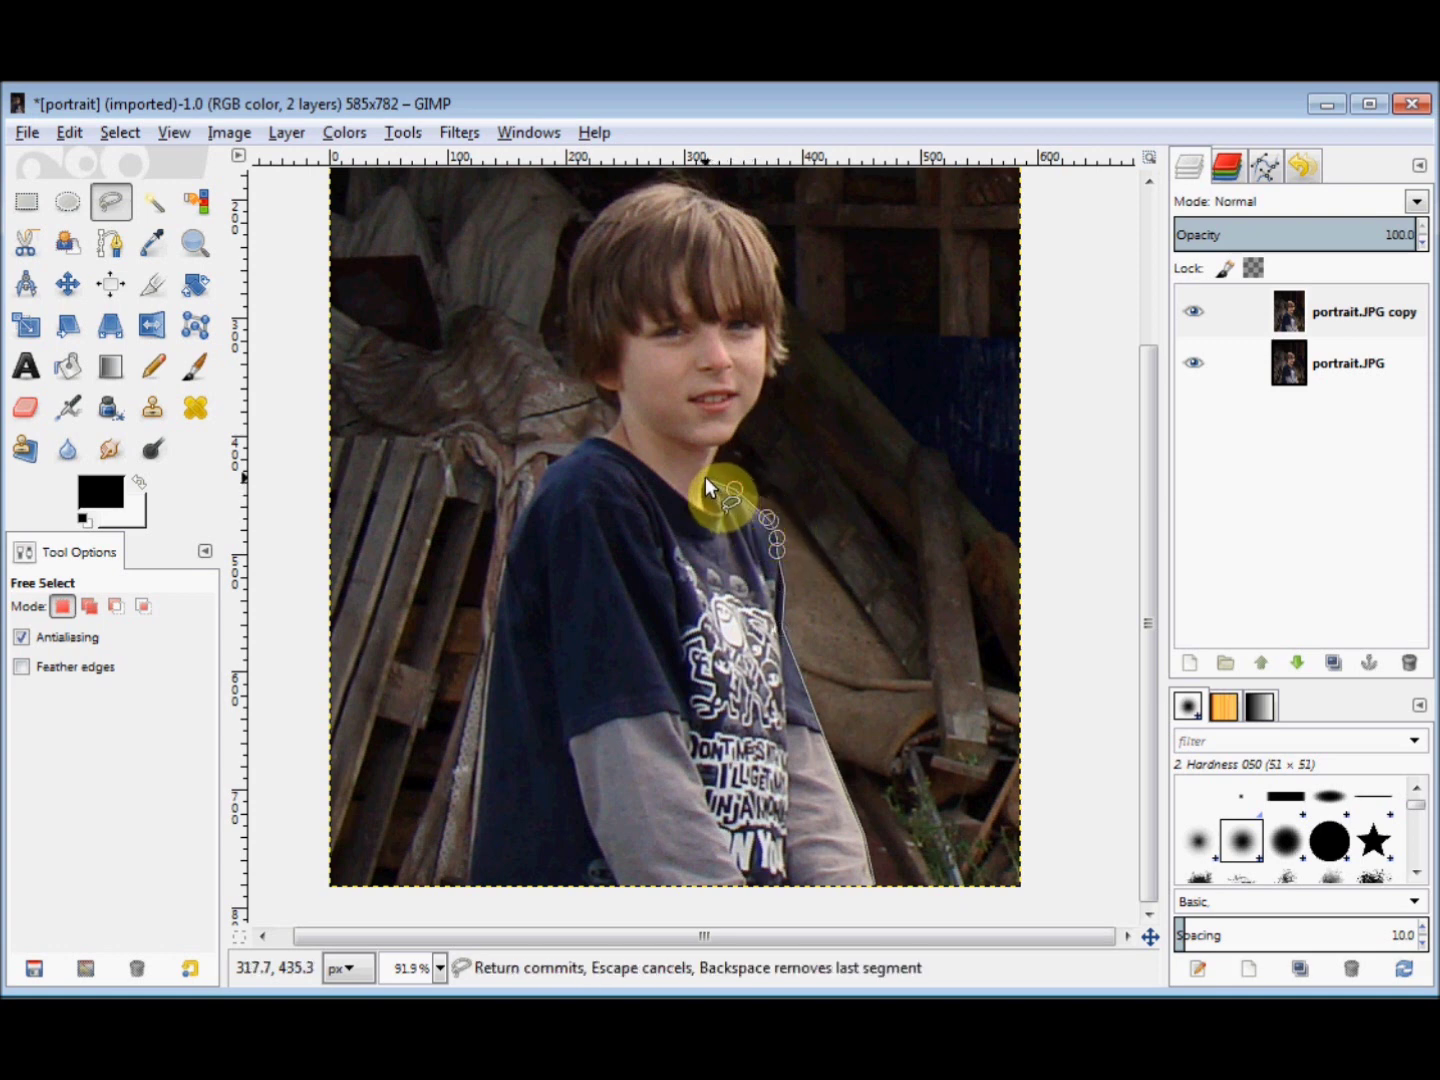
{"action": "left_click", "coordinate": [706, 476]}
Step: Continue the outline along the chin and cheek, then up the hair edge to the top
{"action": "left_click", "coordinate": [719, 442]}
{"action": "left_click", "coordinate": [728, 437]}
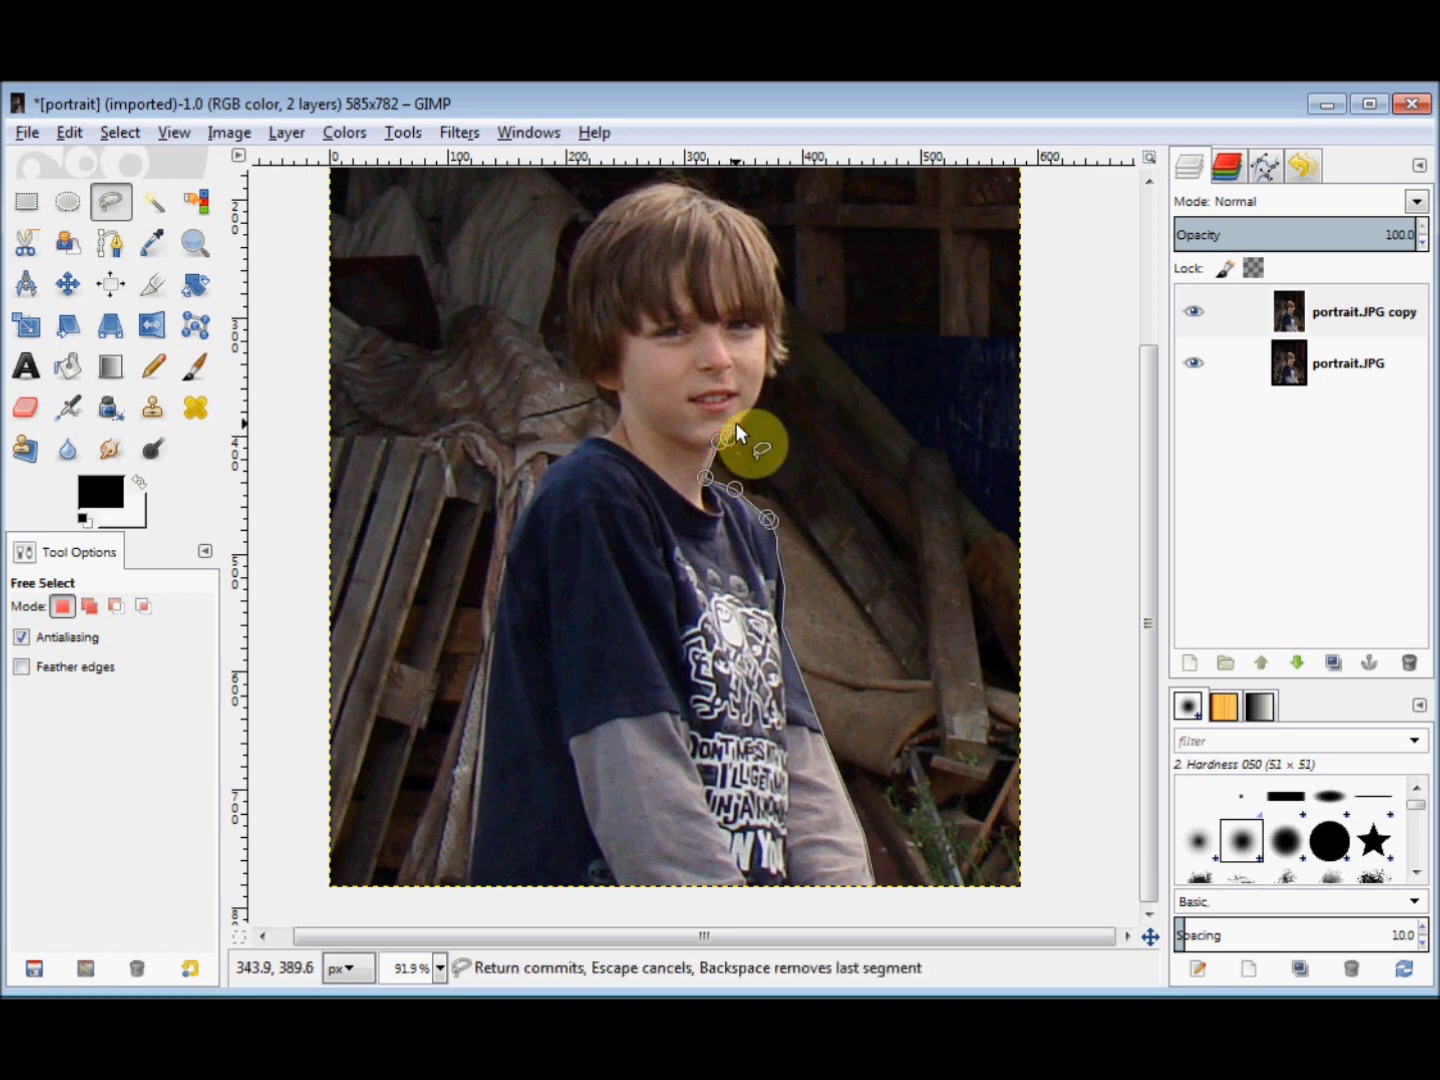
{"action": "left_click", "coordinate": [741, 423]}
{"action": "left_click", "coordinate": [757, 398]}
{"action": "left_click", "coordinate": [762, 373]}
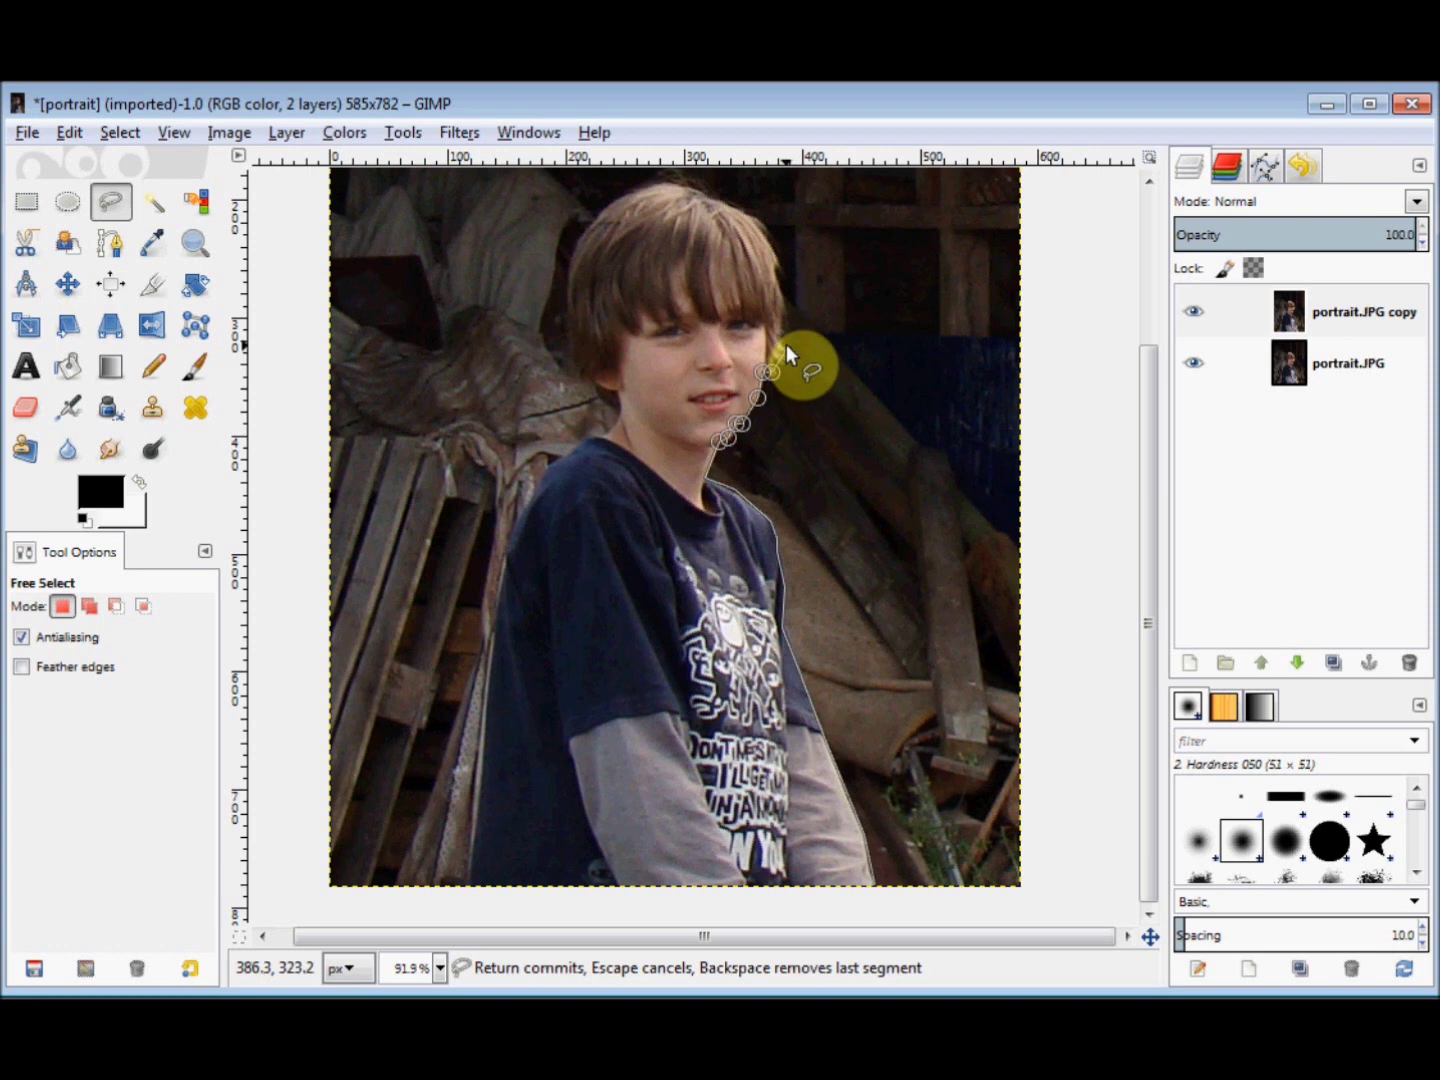
{"action": "left_click", "coordinate": [779, 317]}
{"action": "left_click", "coordinate": [780, 293]}
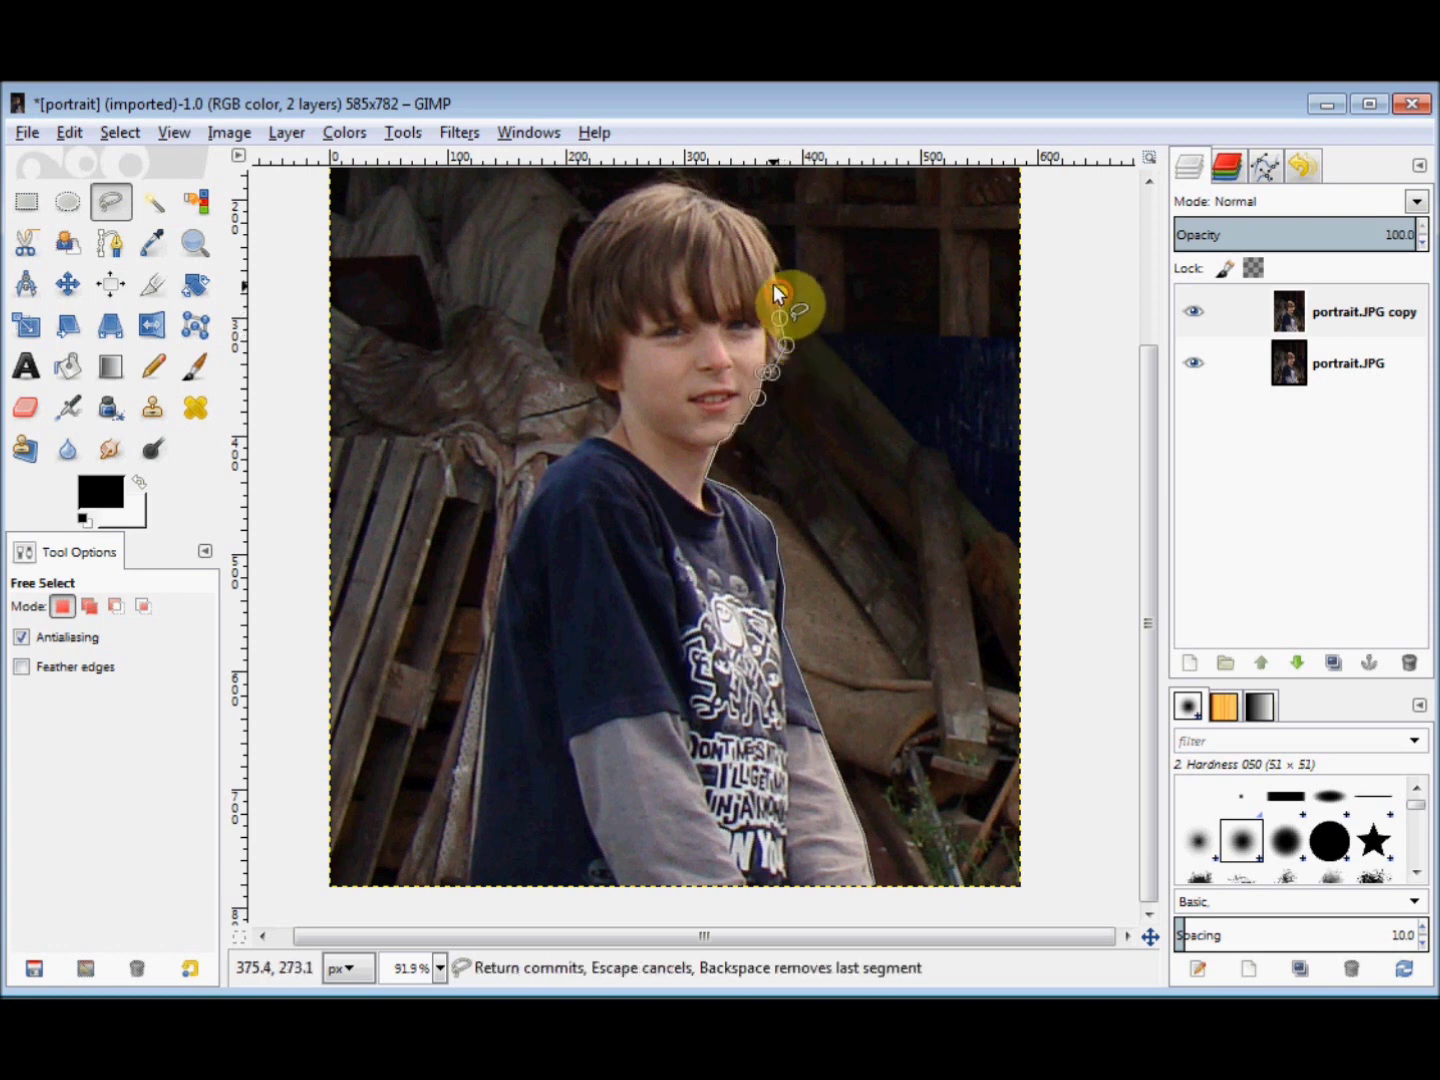
{"action": "left_click", "coordinate": [746, 214]}
{"action": "left_click", "coordinate": [719, 197]}
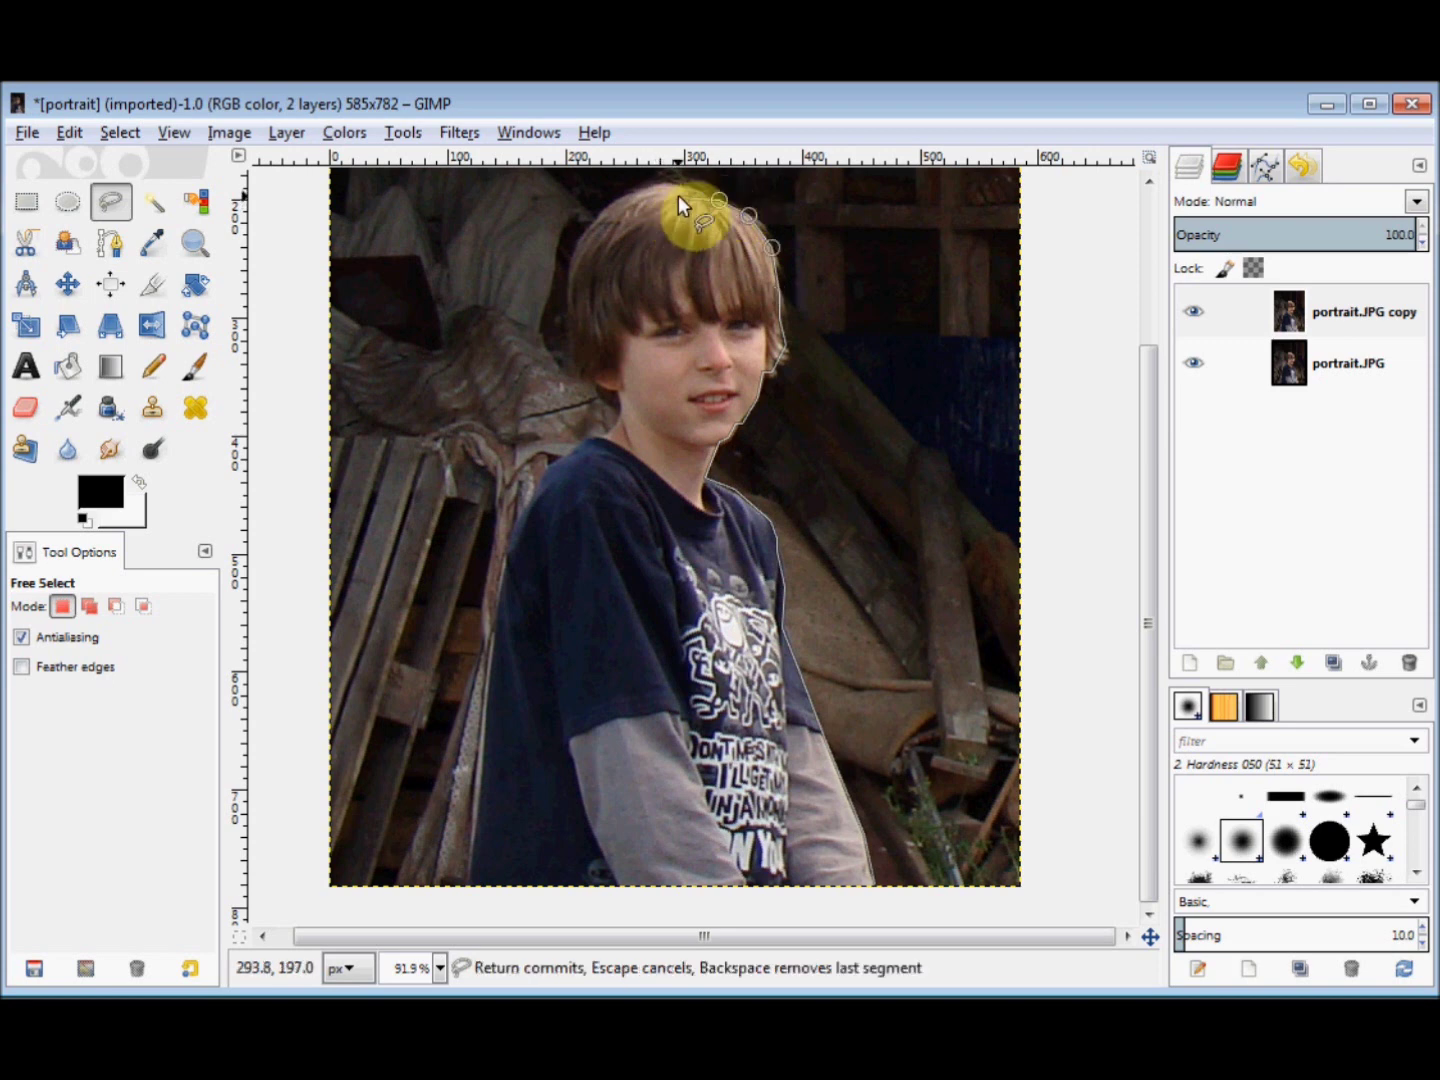
{"action": "left_click", "coordinate": [677, 185]}
Step: Trace the outline over the top of the hair and down its left side toward the neck
{"action": "left_click", "coordinate": [641, 186]}
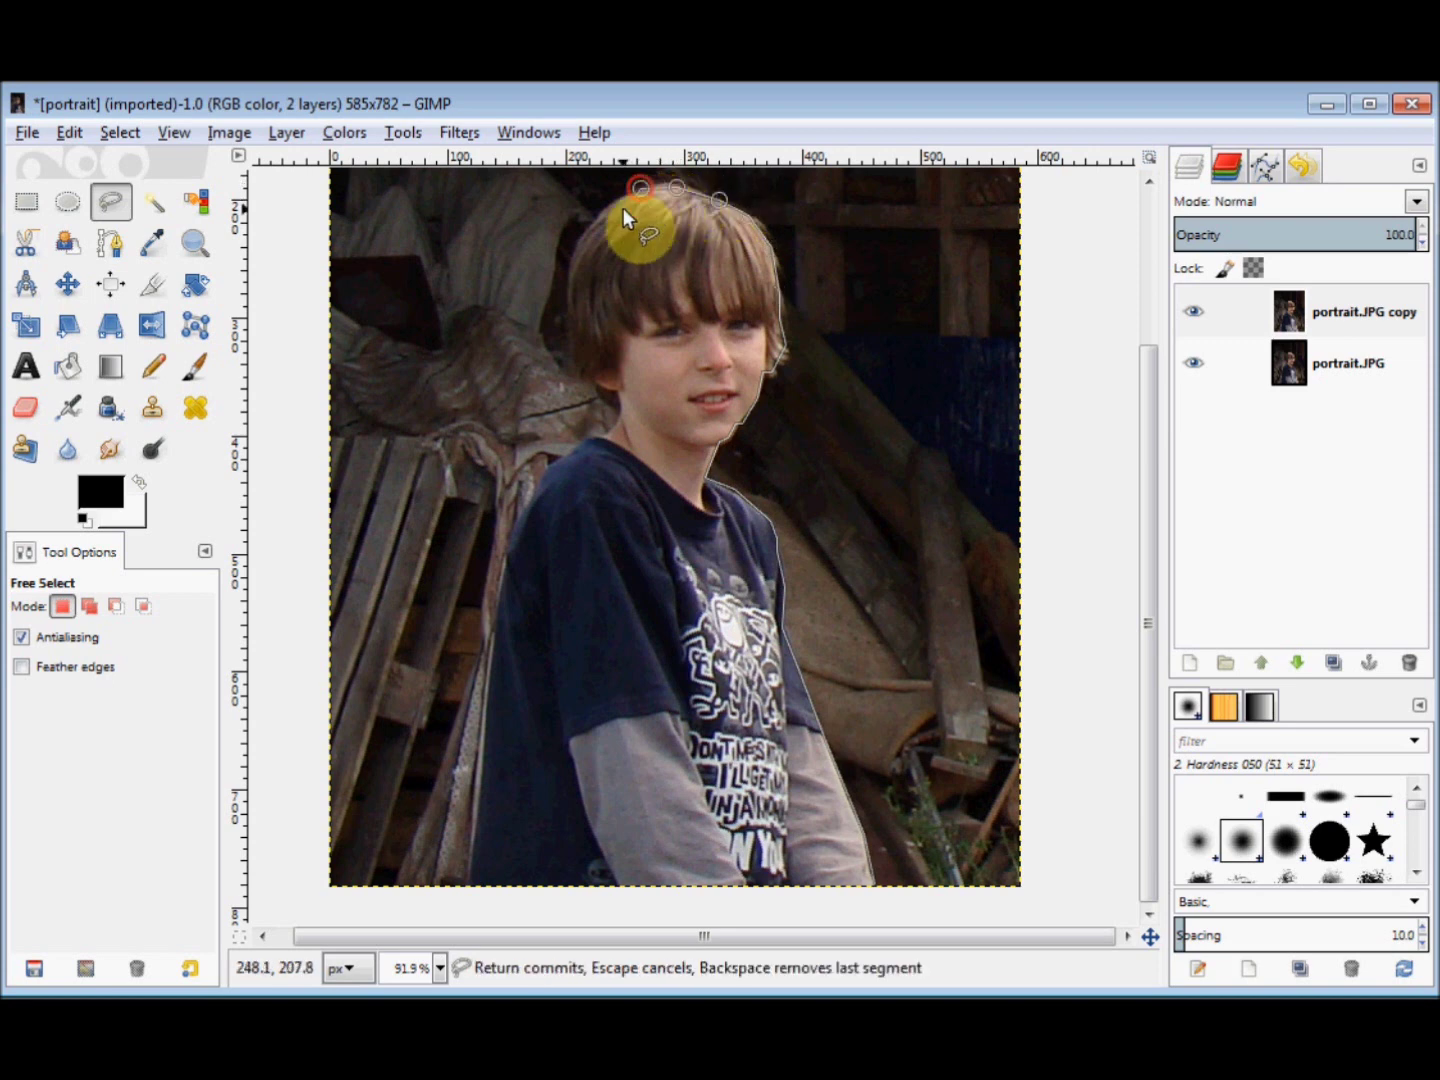
{"action": "left_click", "coordinate": [592, 220]}
{"action": "left_click", "coordinate": [568, 280]}
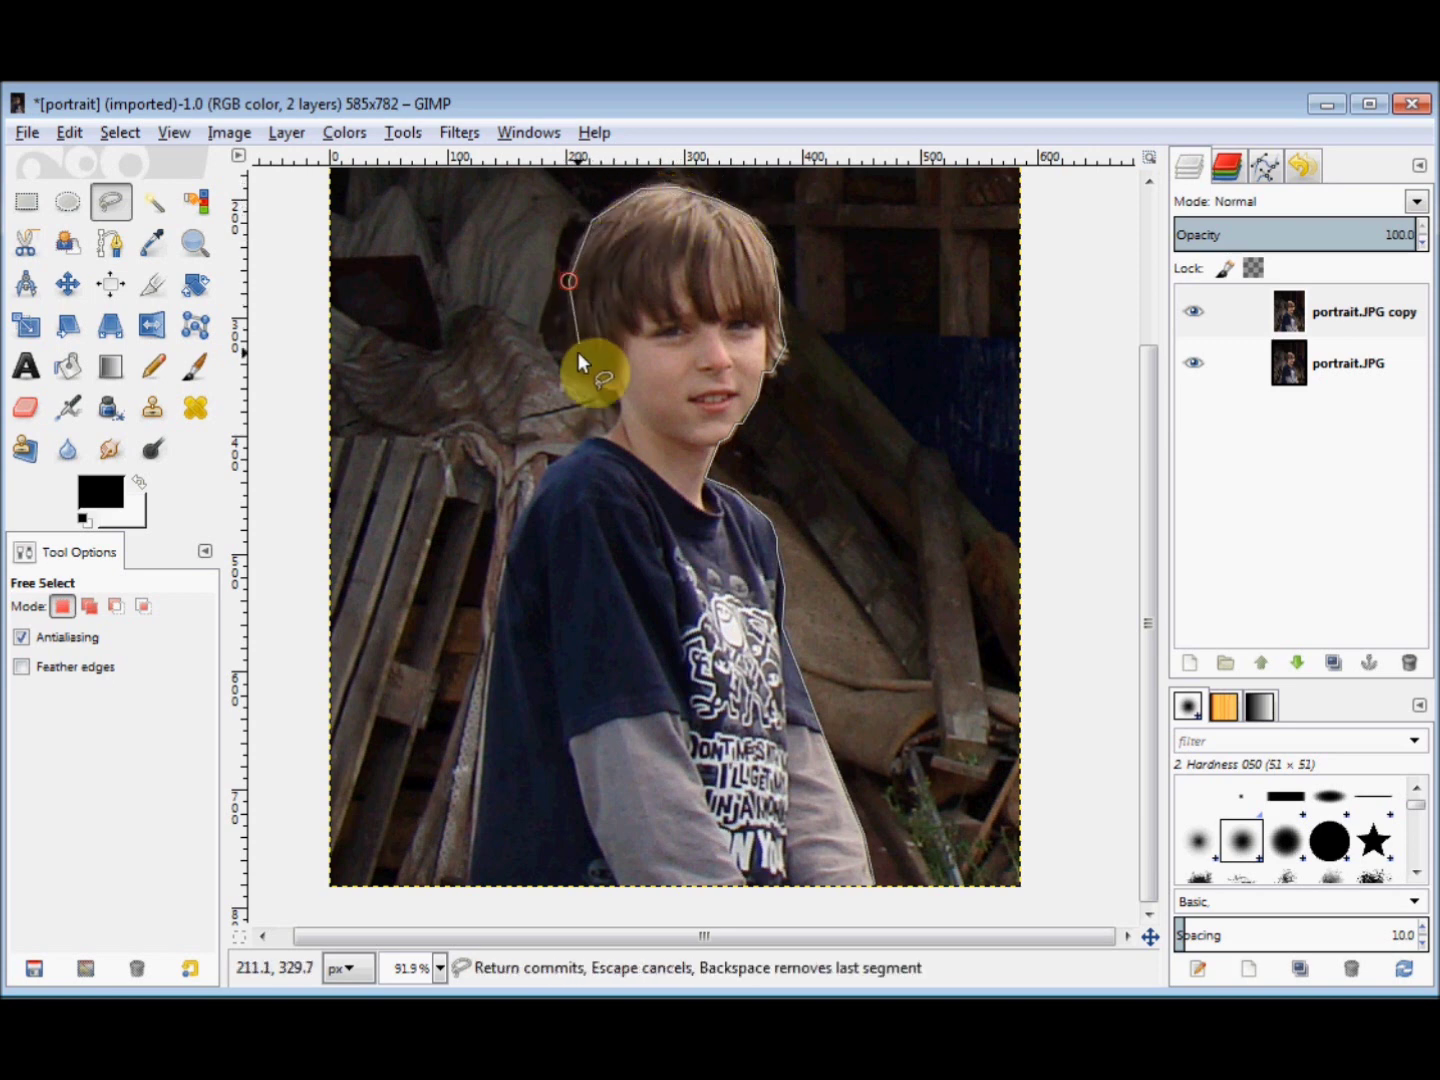
{"action": "left_click", "coordinate": [569, 330]}
{"action": "left_click", "coordinate": [569, 358]}
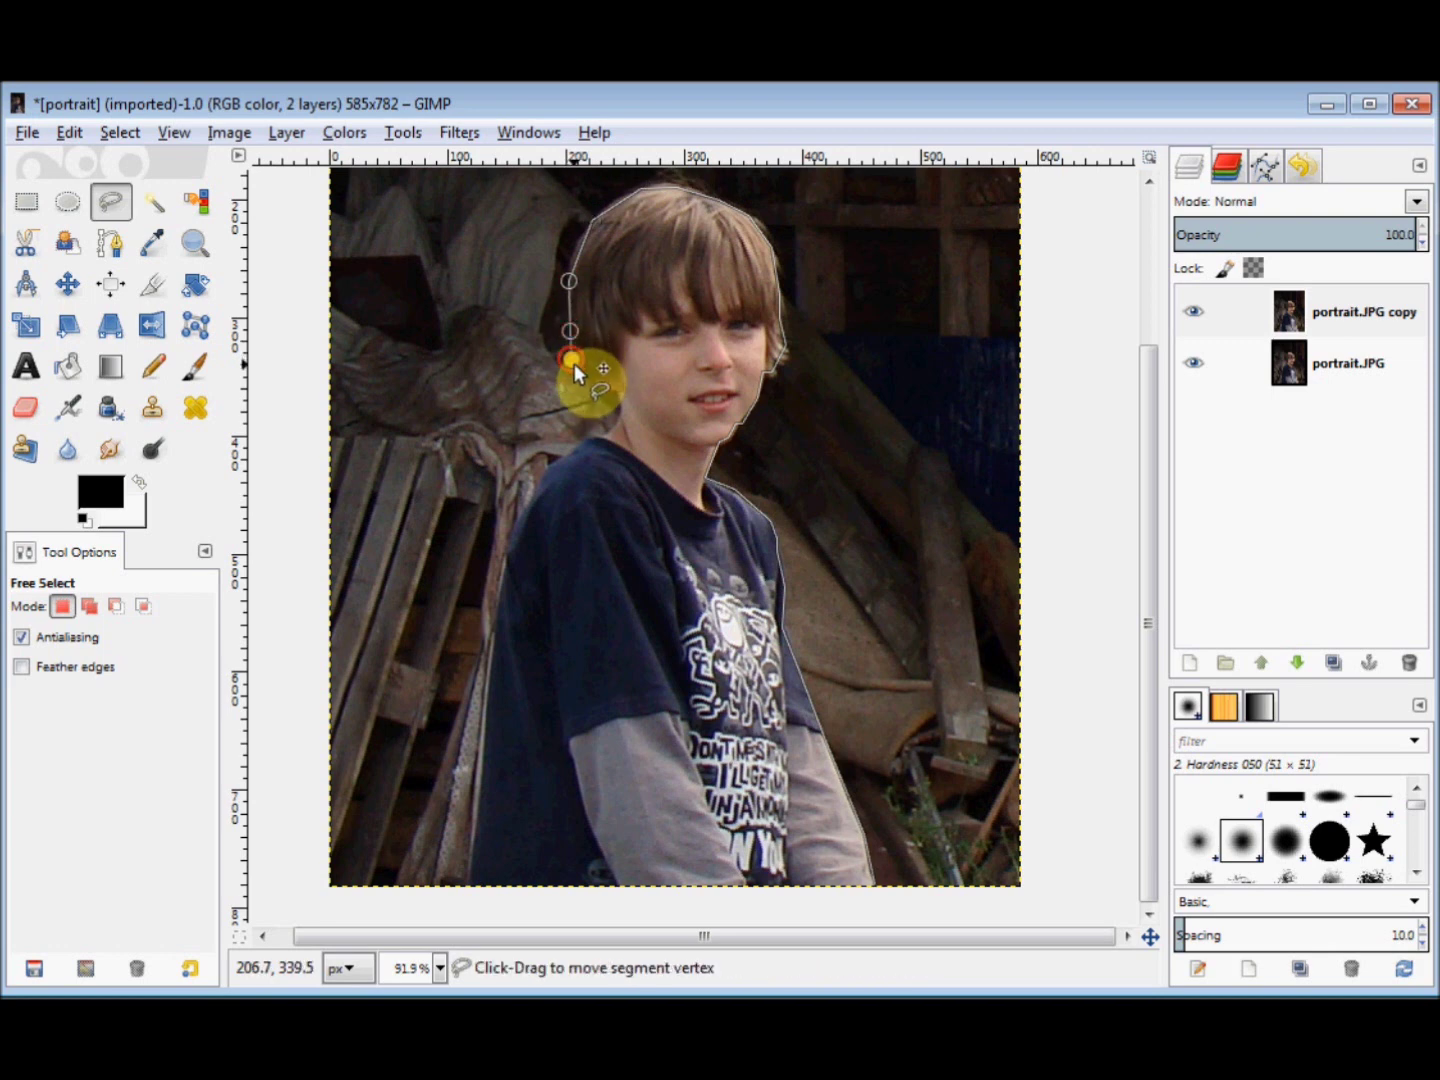
{"action": "left_click", "coordinate": [583, 372]}
{"action": "left_click", "coordinate": [602, 392]}
{"action": "left_click", "coordinate": [617, 410]}
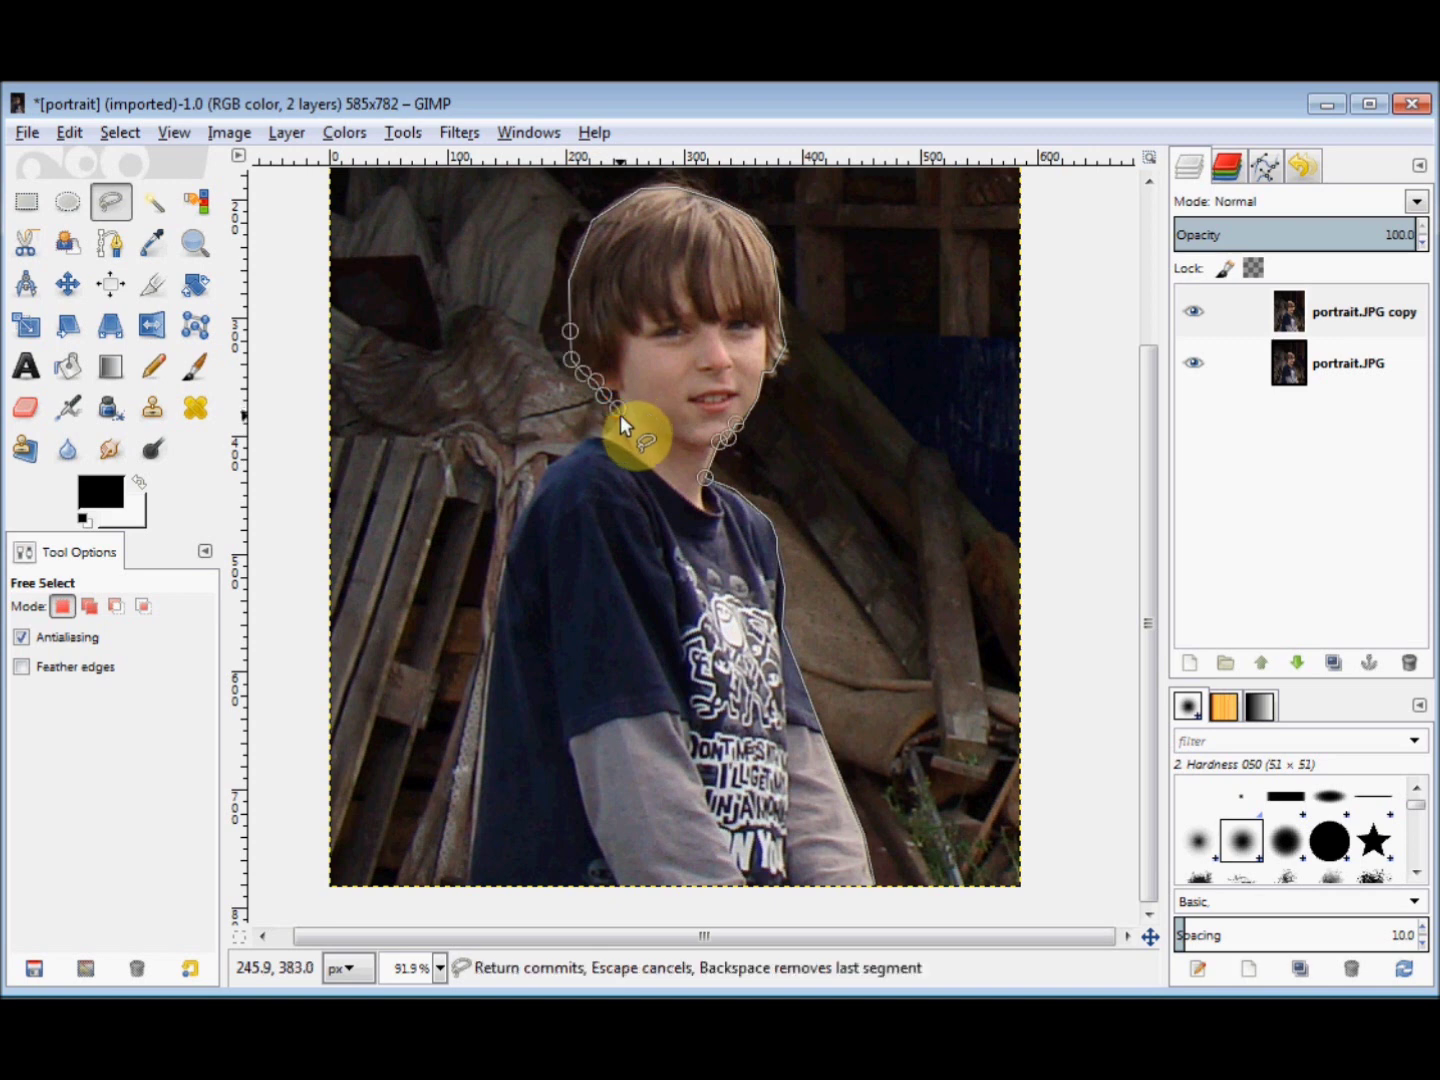
Step: Continue the outline along the neck, left shoulder and arm down to the image's bottom edge
{"action": "left_click", "coordinate": [607, 435]}
{"action": "left_click", "coordinate": [596, 437]}
{"action": "left_click", "coordinate": [572, 452]}
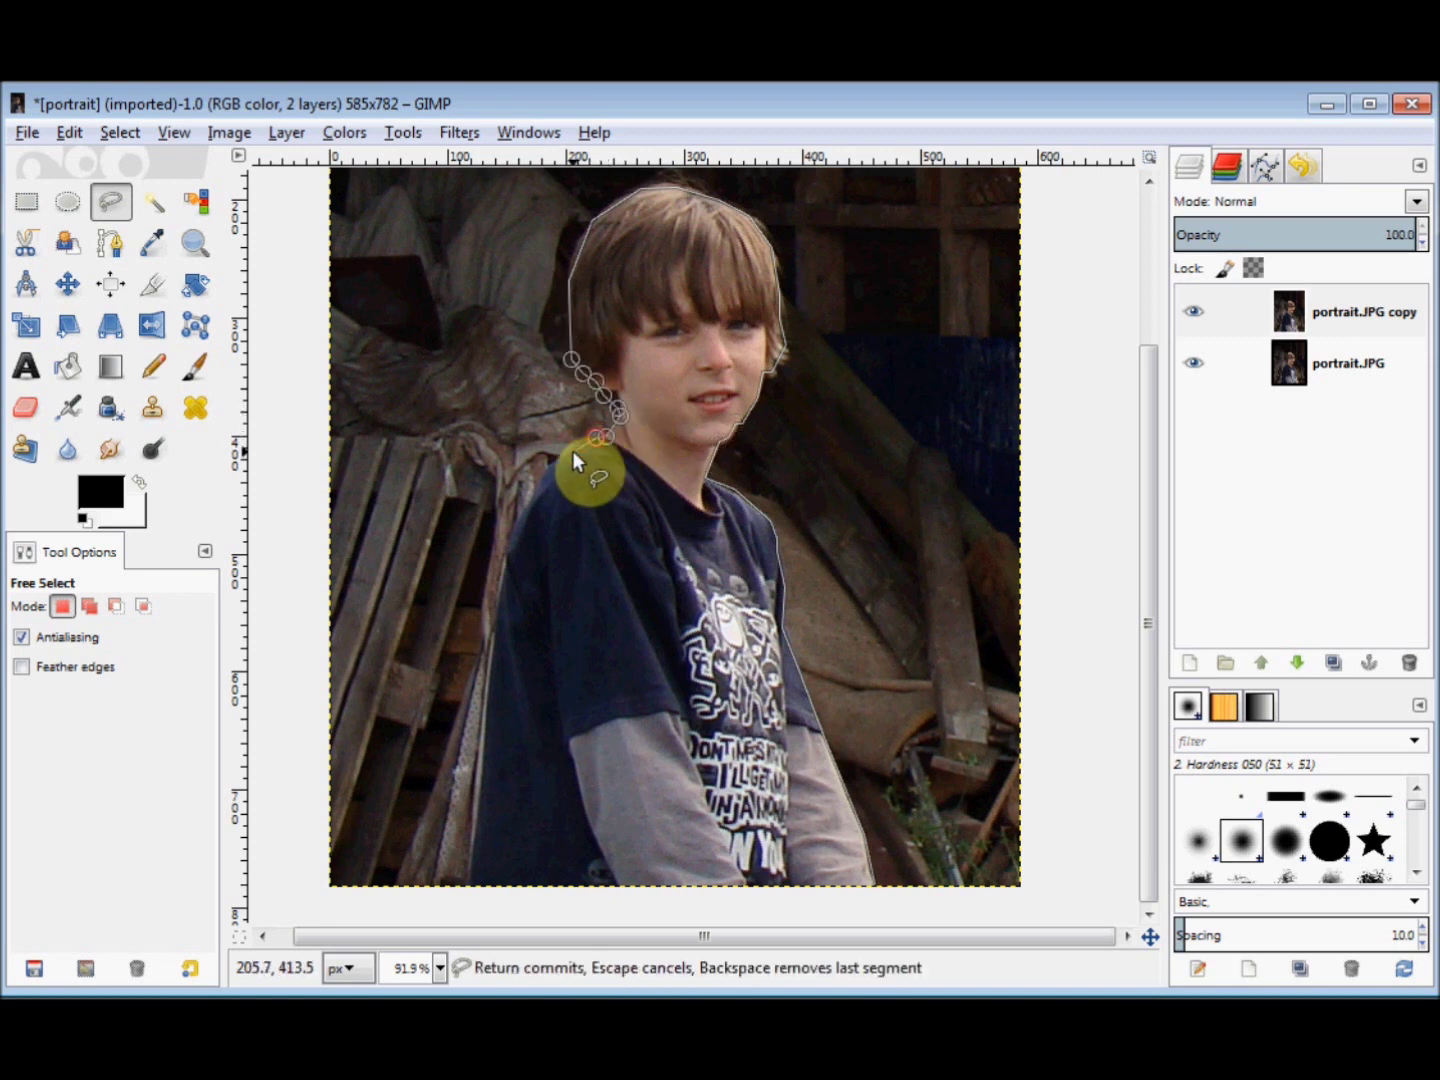
{"action": "left_click", "coordinate": [538, 478]}
{"action": "left_click", "coordinate": [531, 500]}
{"action": "left_click", "coordinate": [517, 519]}
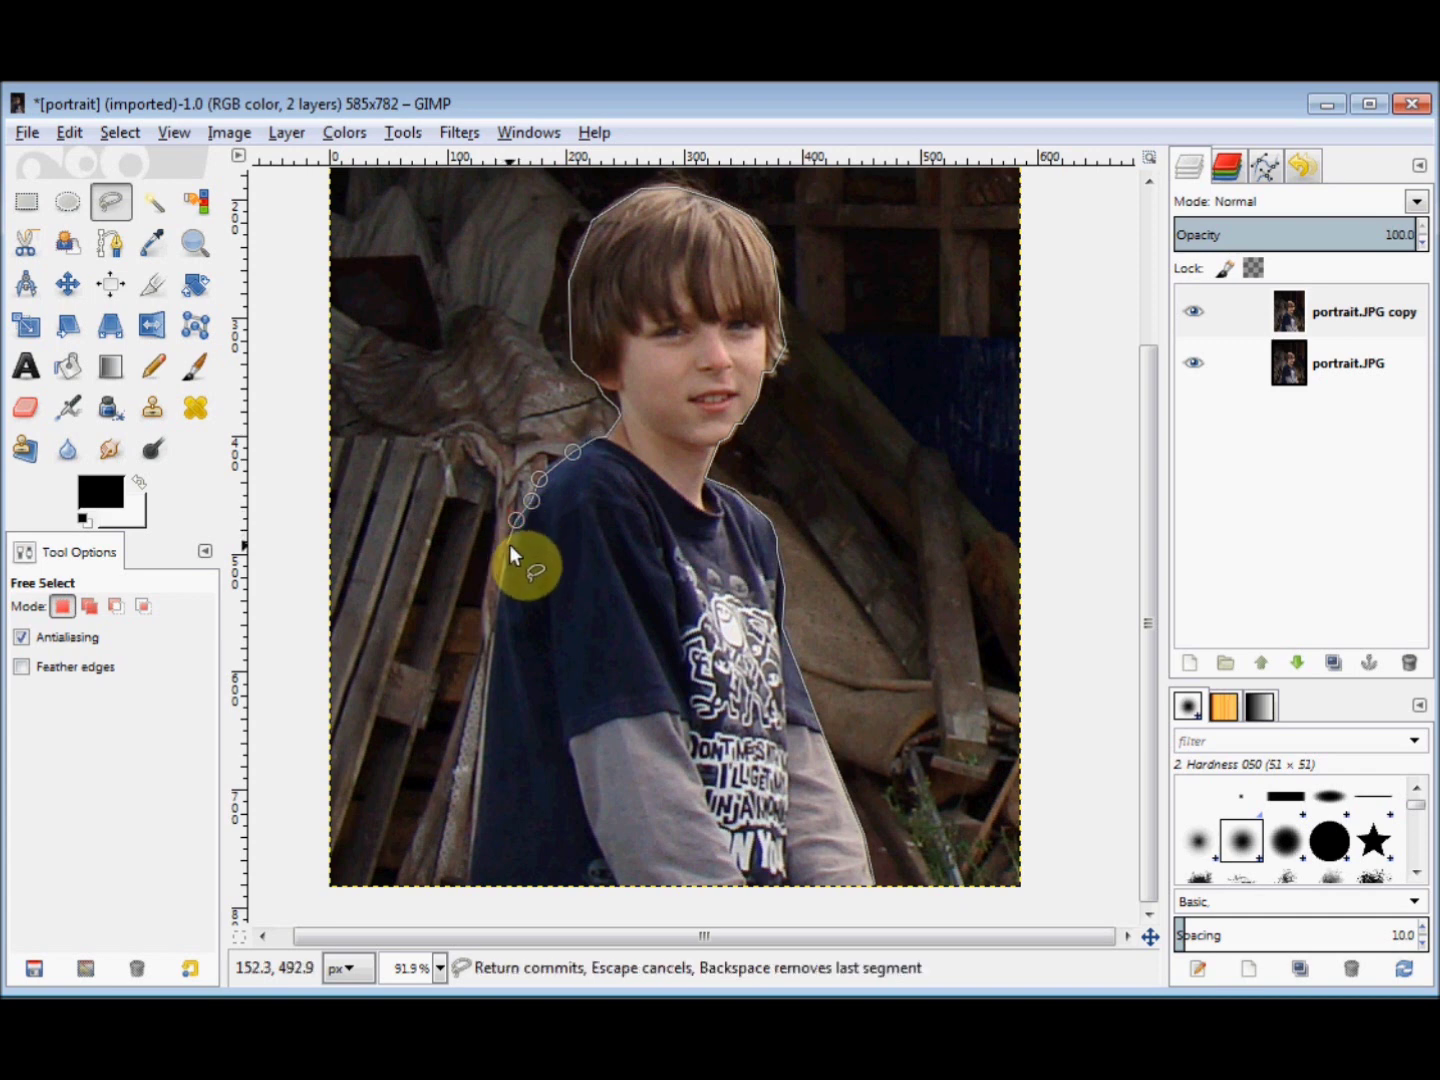
{"action": "left_click", "coordinate": [507, 556]}
{"action": "left_click", "coordinate": [499, 599]}
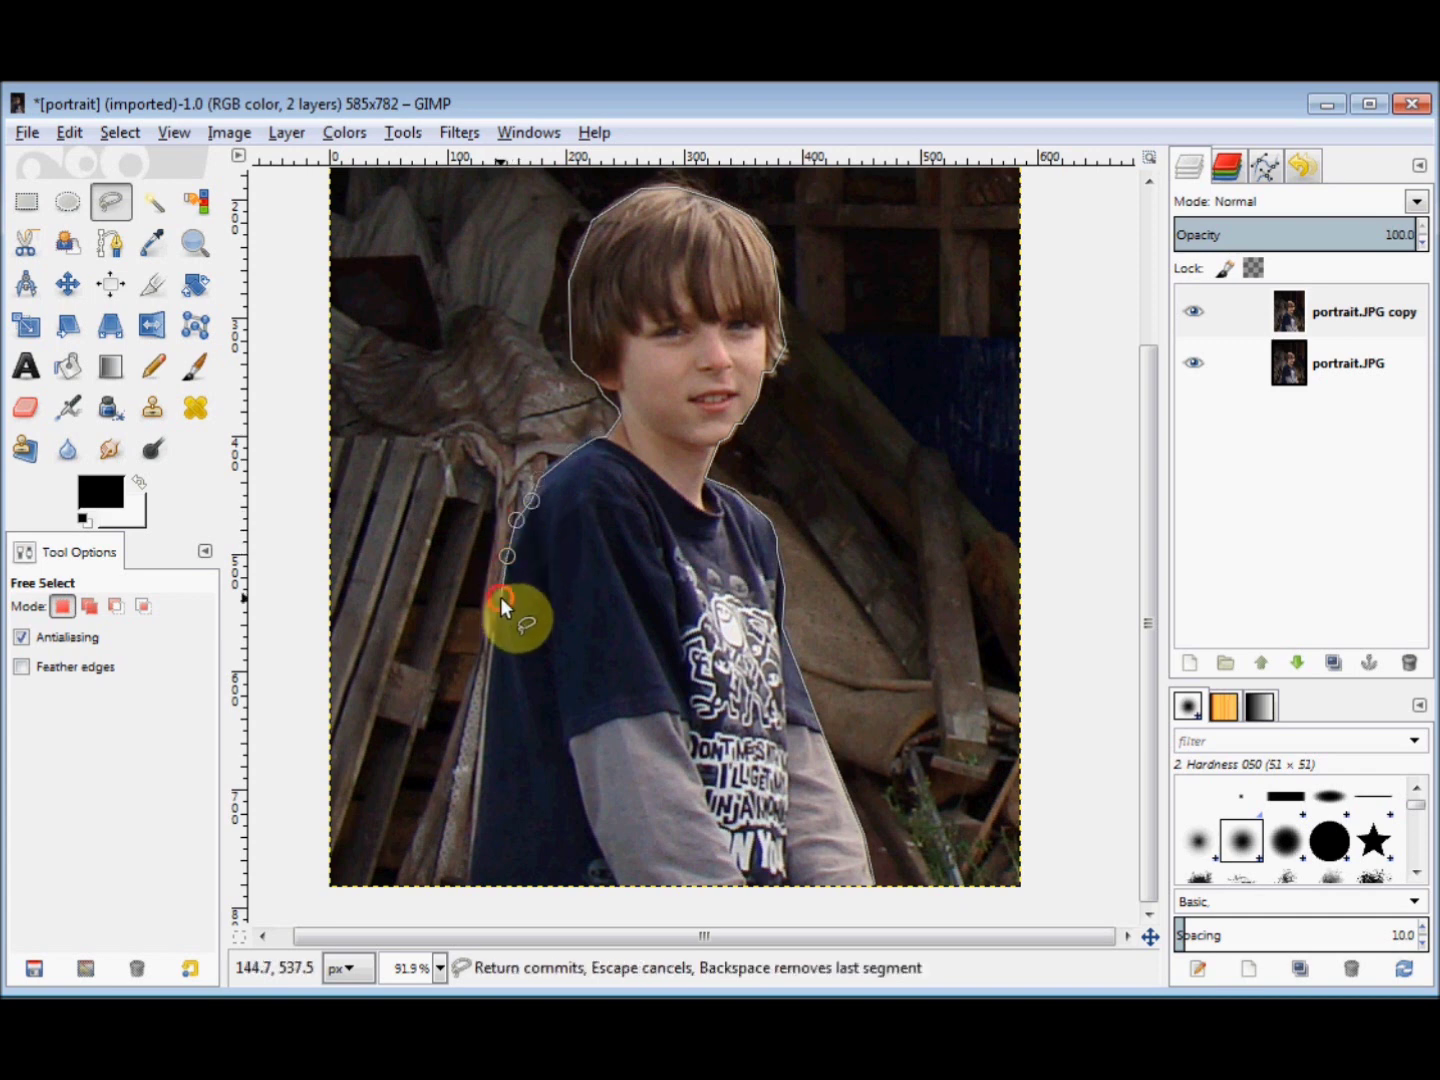
{"action": "left_click", "coordinate": [493, 645]}
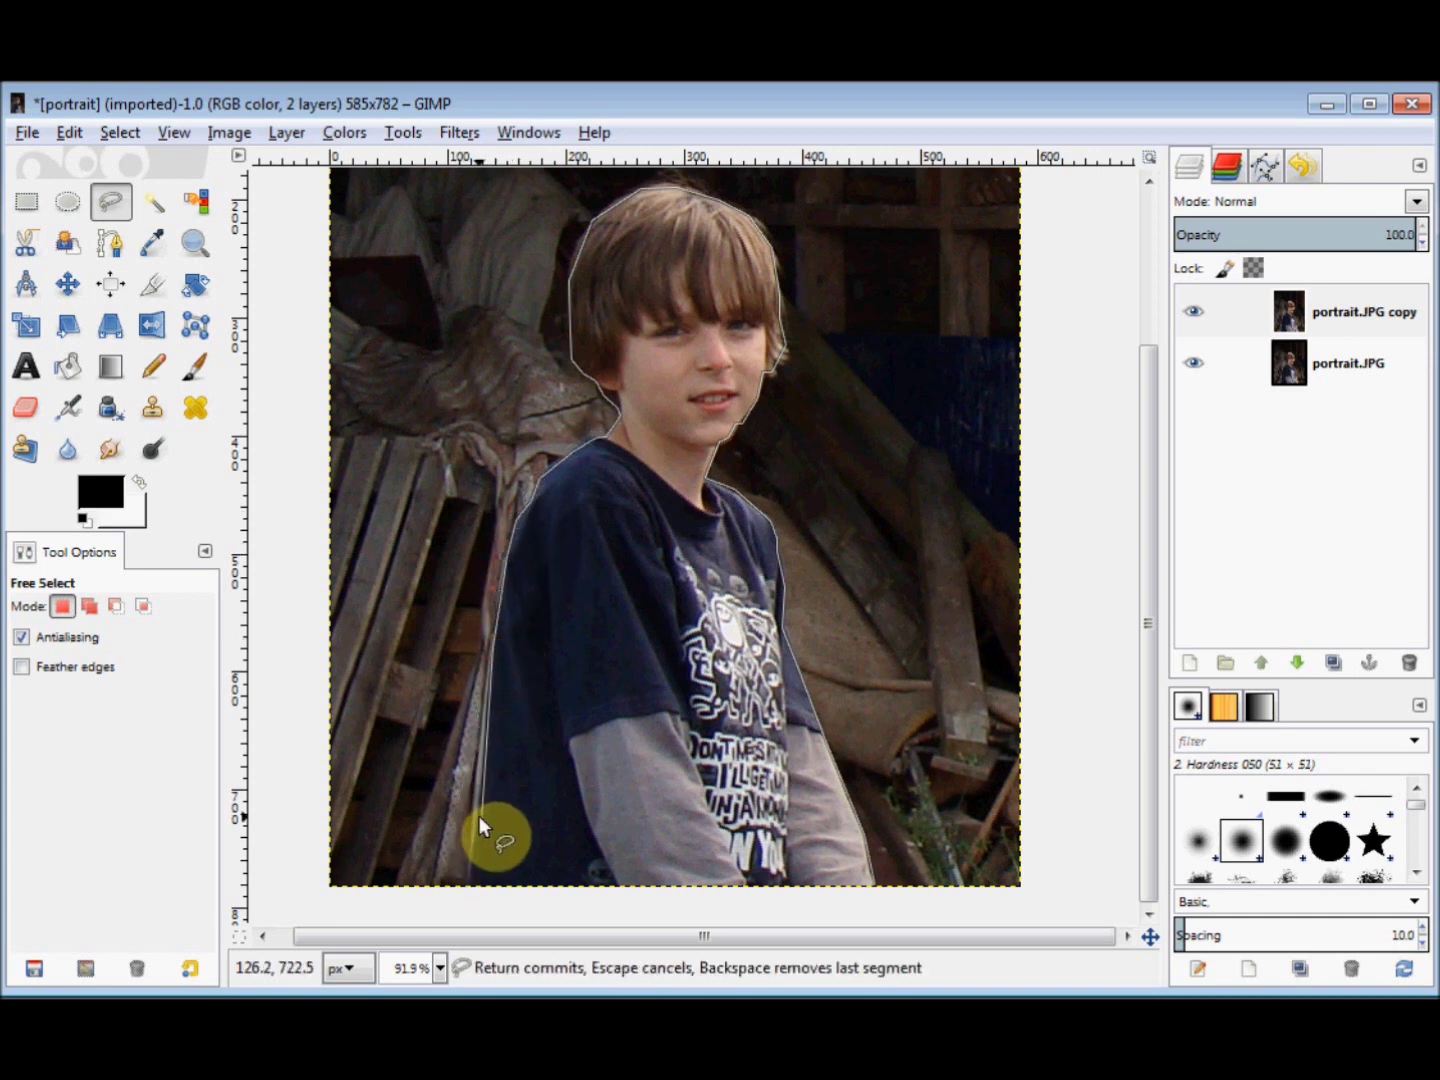
{"action": "left_click", "coordinate": [484, 777]}
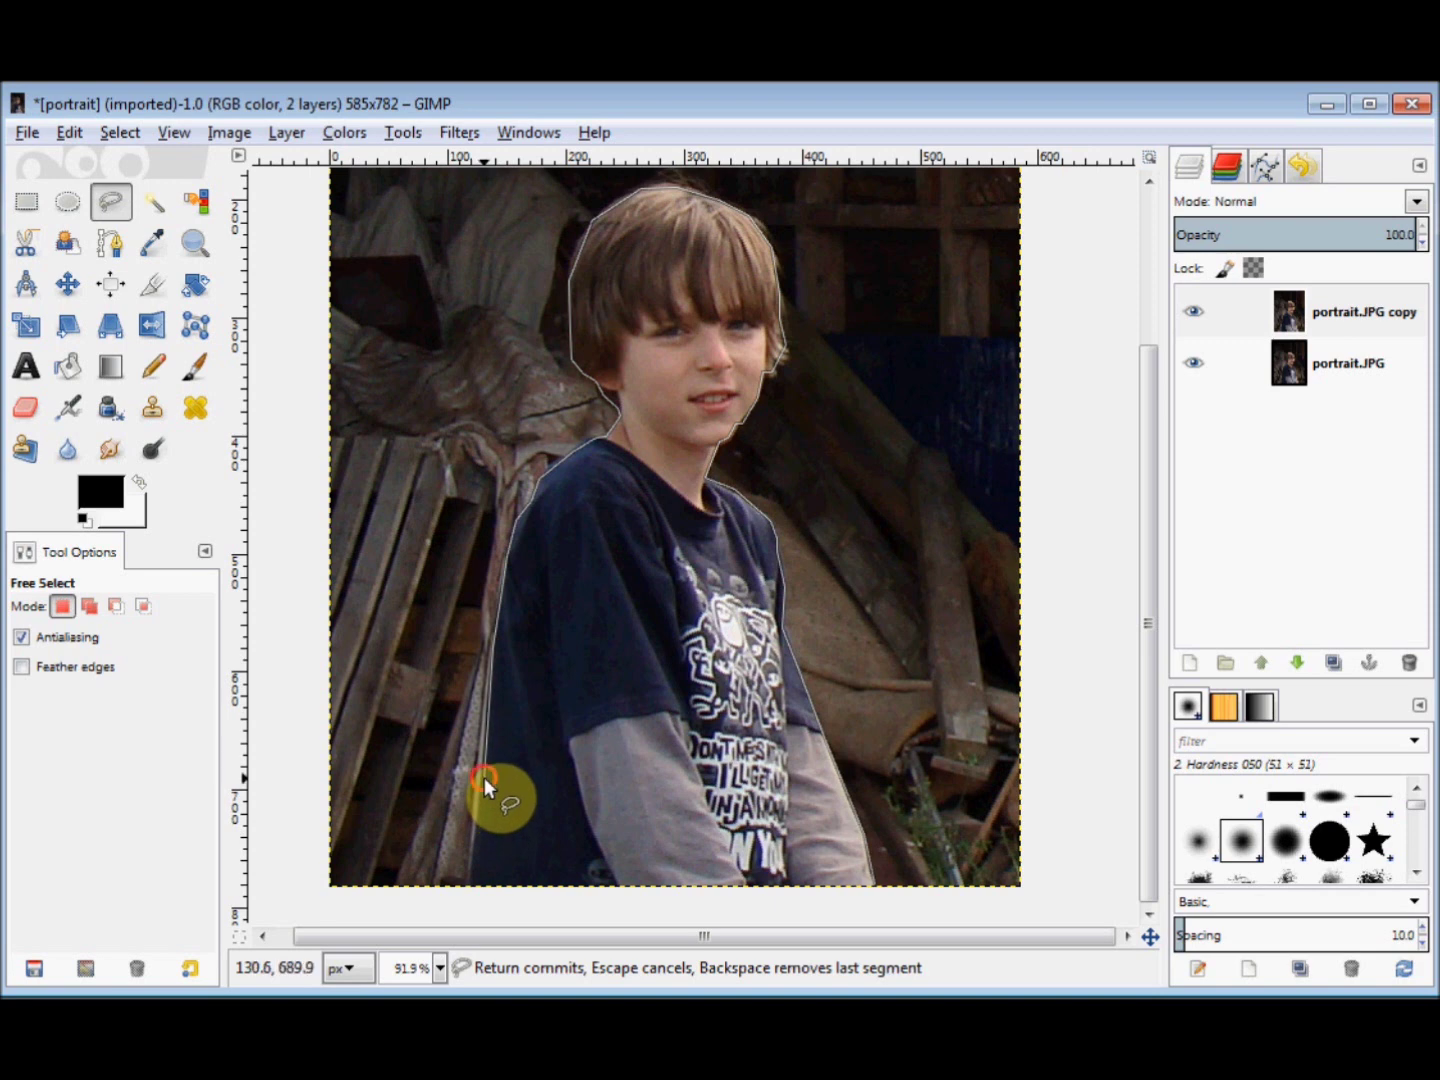
{"action": "left_click", "coordinate": [467, 883]}
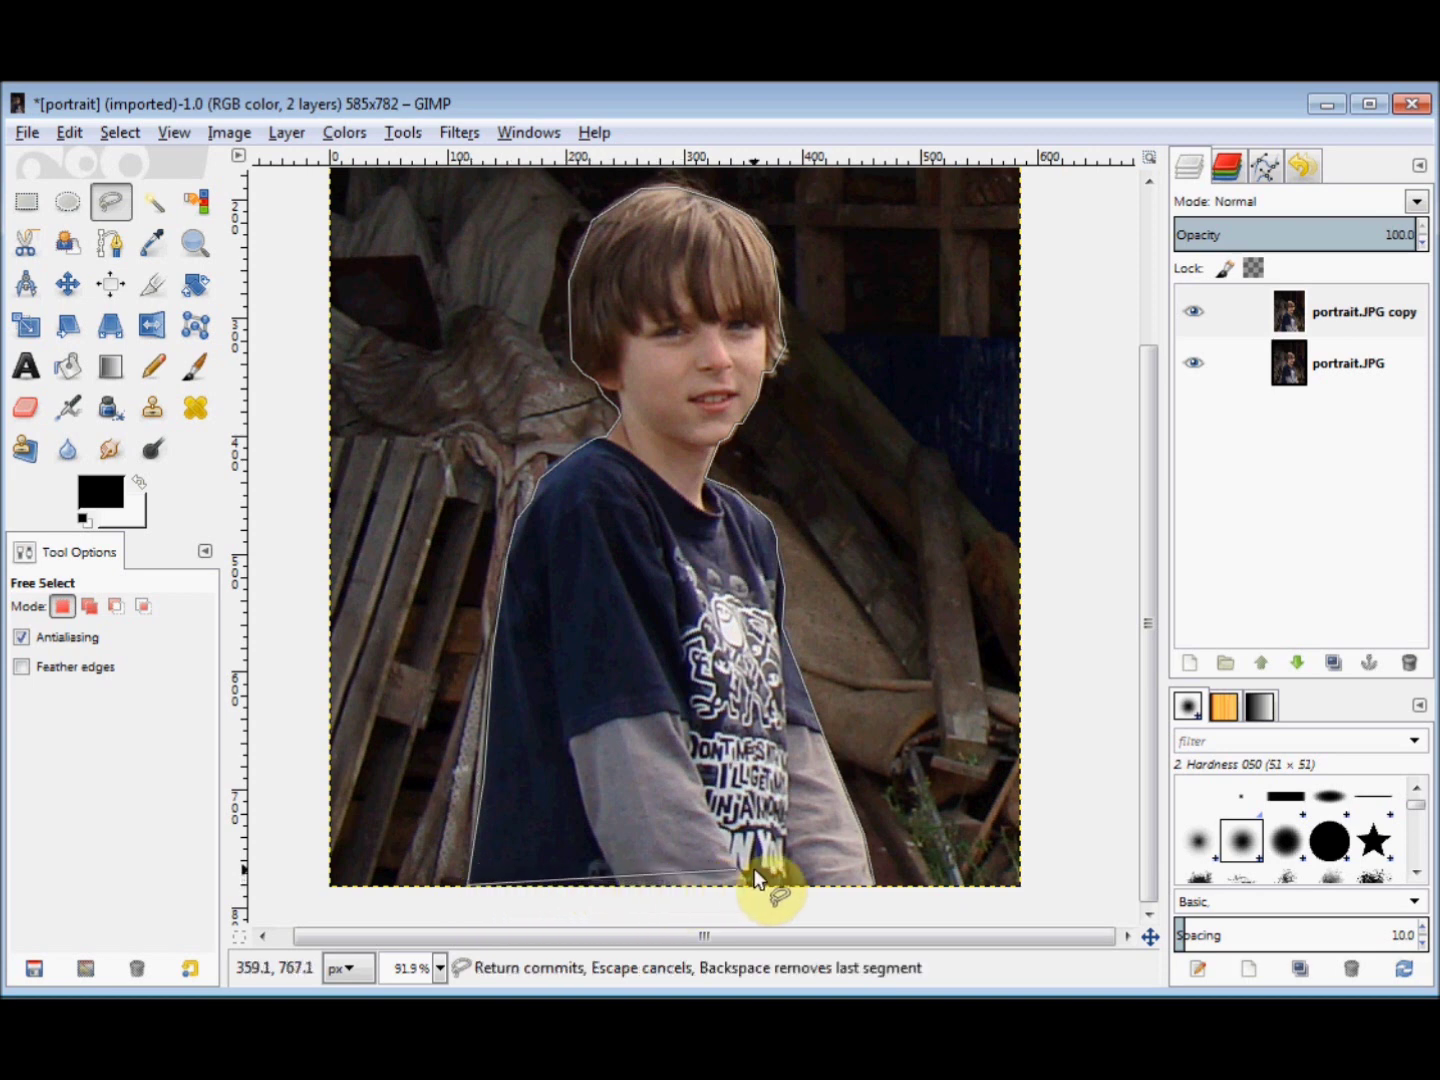
Step: Close the outline into a selection of the boy and zoom out to 66.7%
{"action": "left_click", "coordinate": [877, 893]}
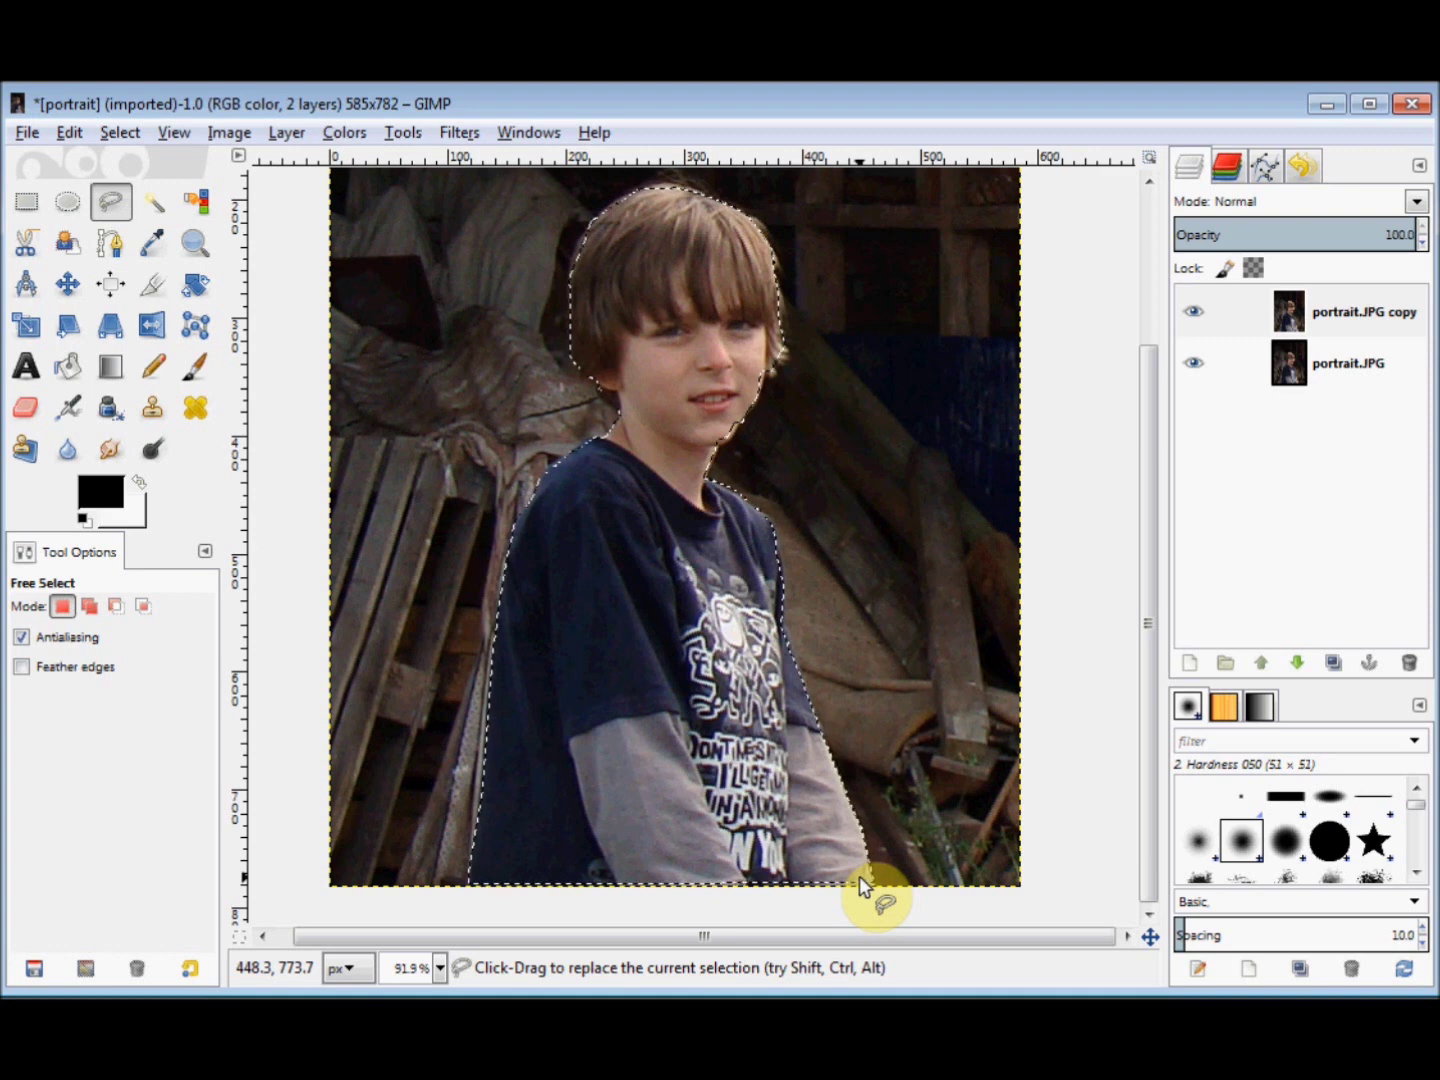
{"action": "left_click", "coordinate": [438, 969]}
{"action": "left_click", "coordinate": [408, 833]}
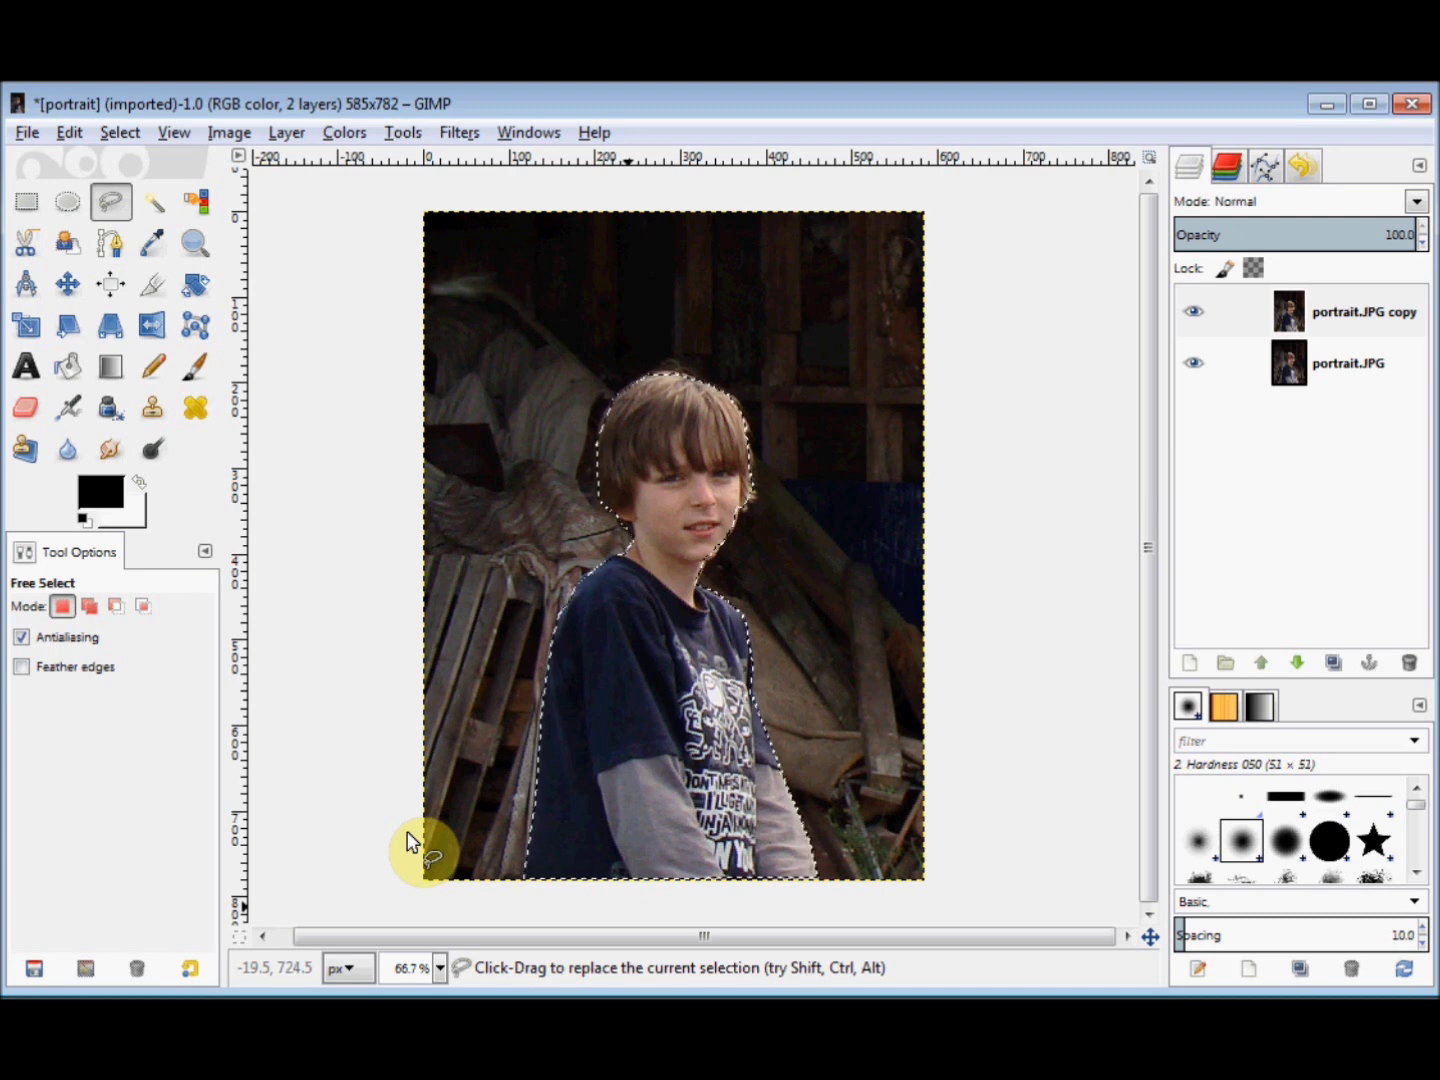
Step: Feather the selection around the boy by 5 px
{"action": "left_click", "coordinate": [119, 132]}
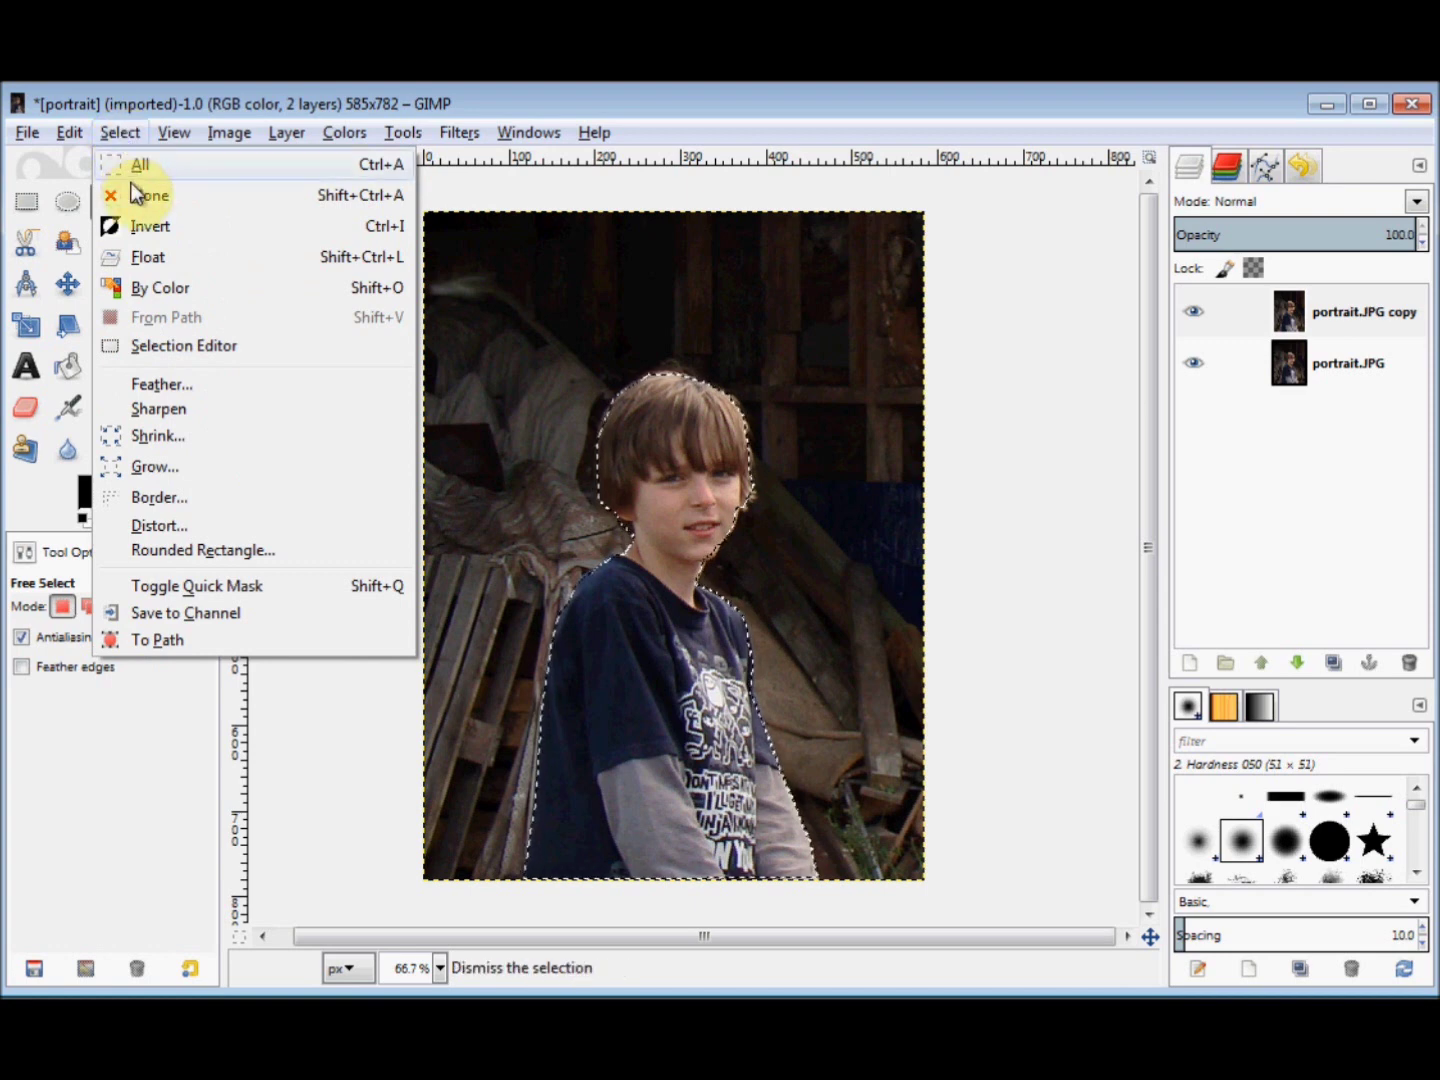
{"action": "left_click", "coordinate": [131, 381]}
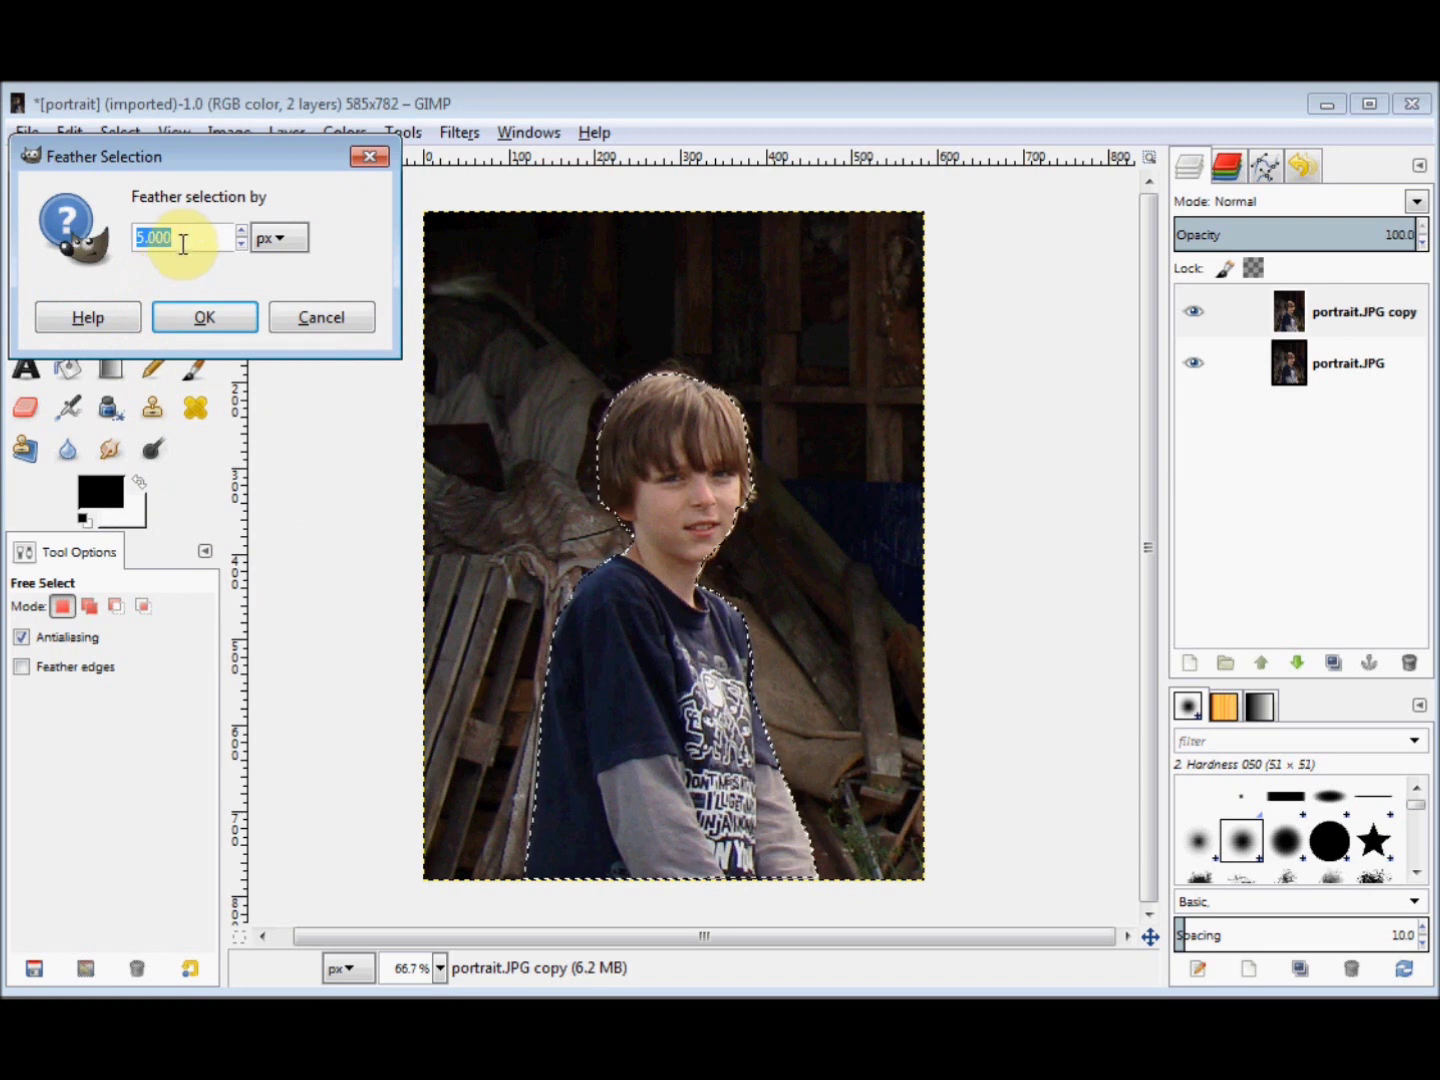
{"action": "left_click", "coordinate": [204, 318]}
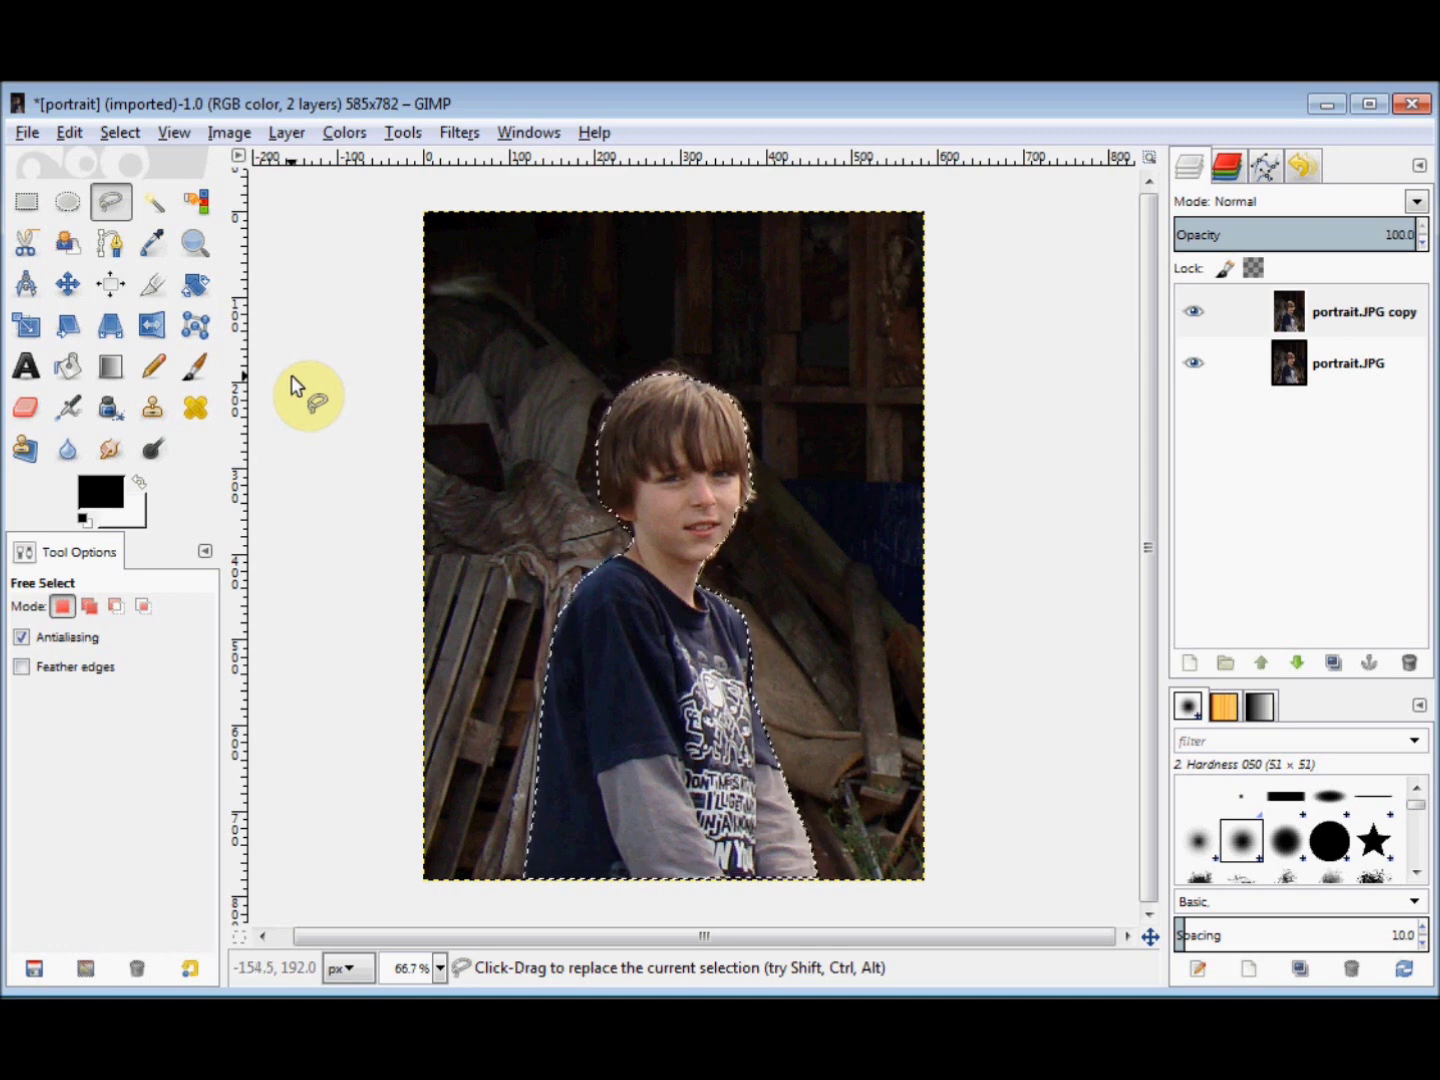
{"action": "left_click", "coordinate": [121, 135]}
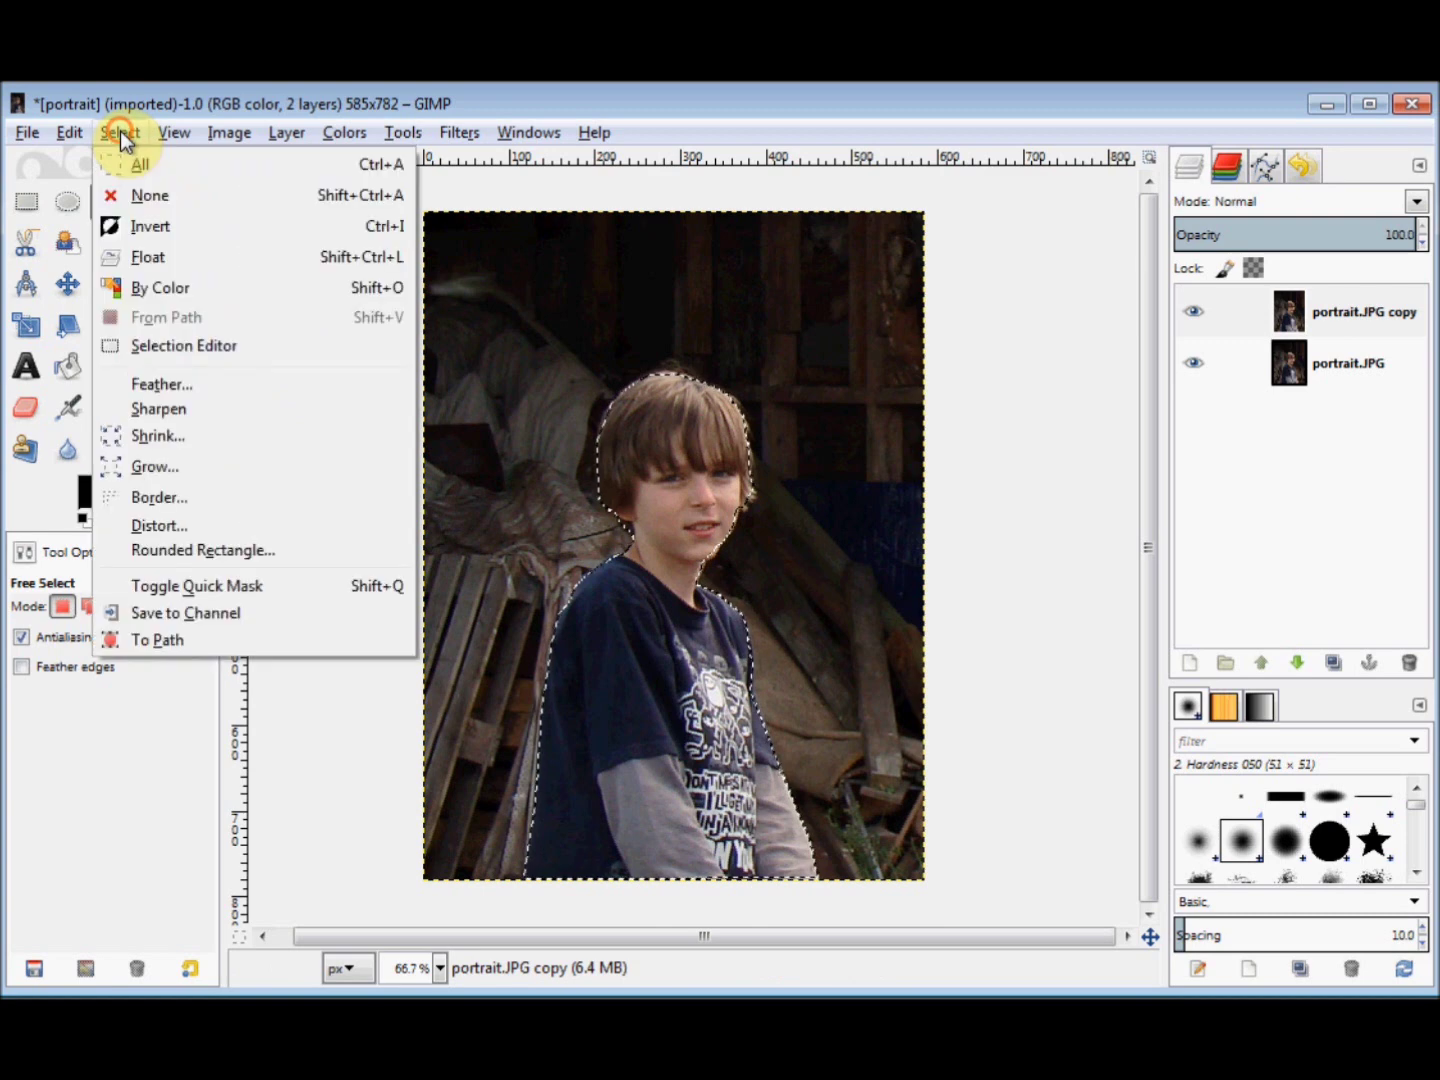
Step: Invert the selection to cover the background around the boy
{"action": "left_click", "coordinate": [137, 226]}
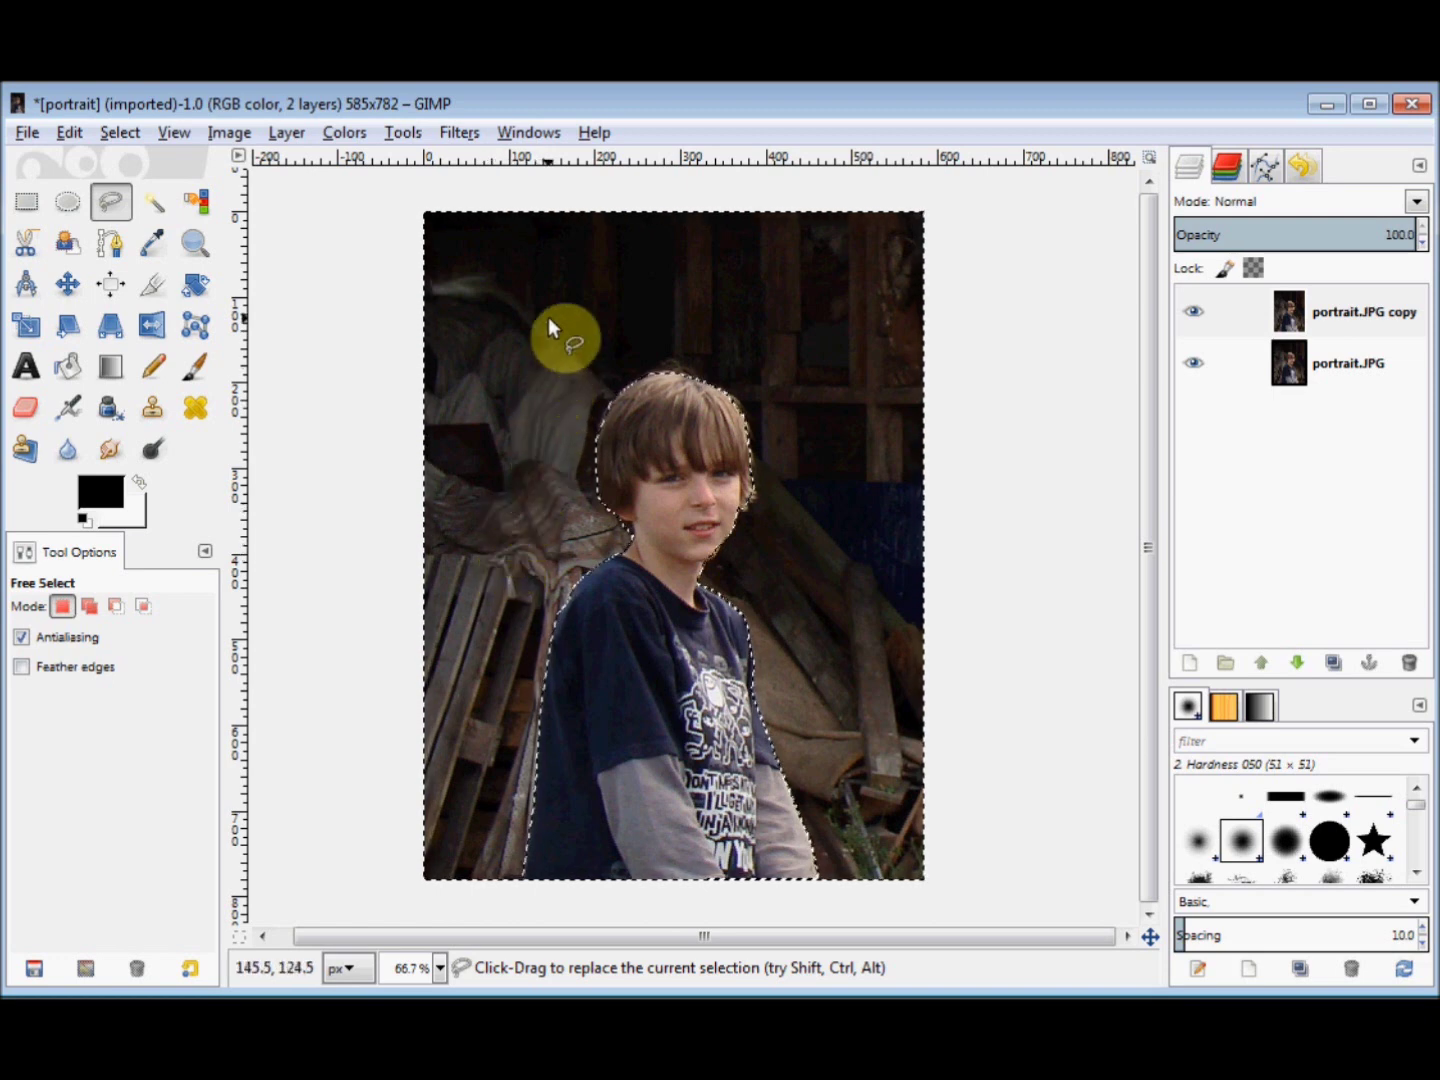
Step: Apply a Gaussian blur with 15 px horizontal and vertical radius to the selected background
{"action": "left_click", "coordinate": [461, 140]}
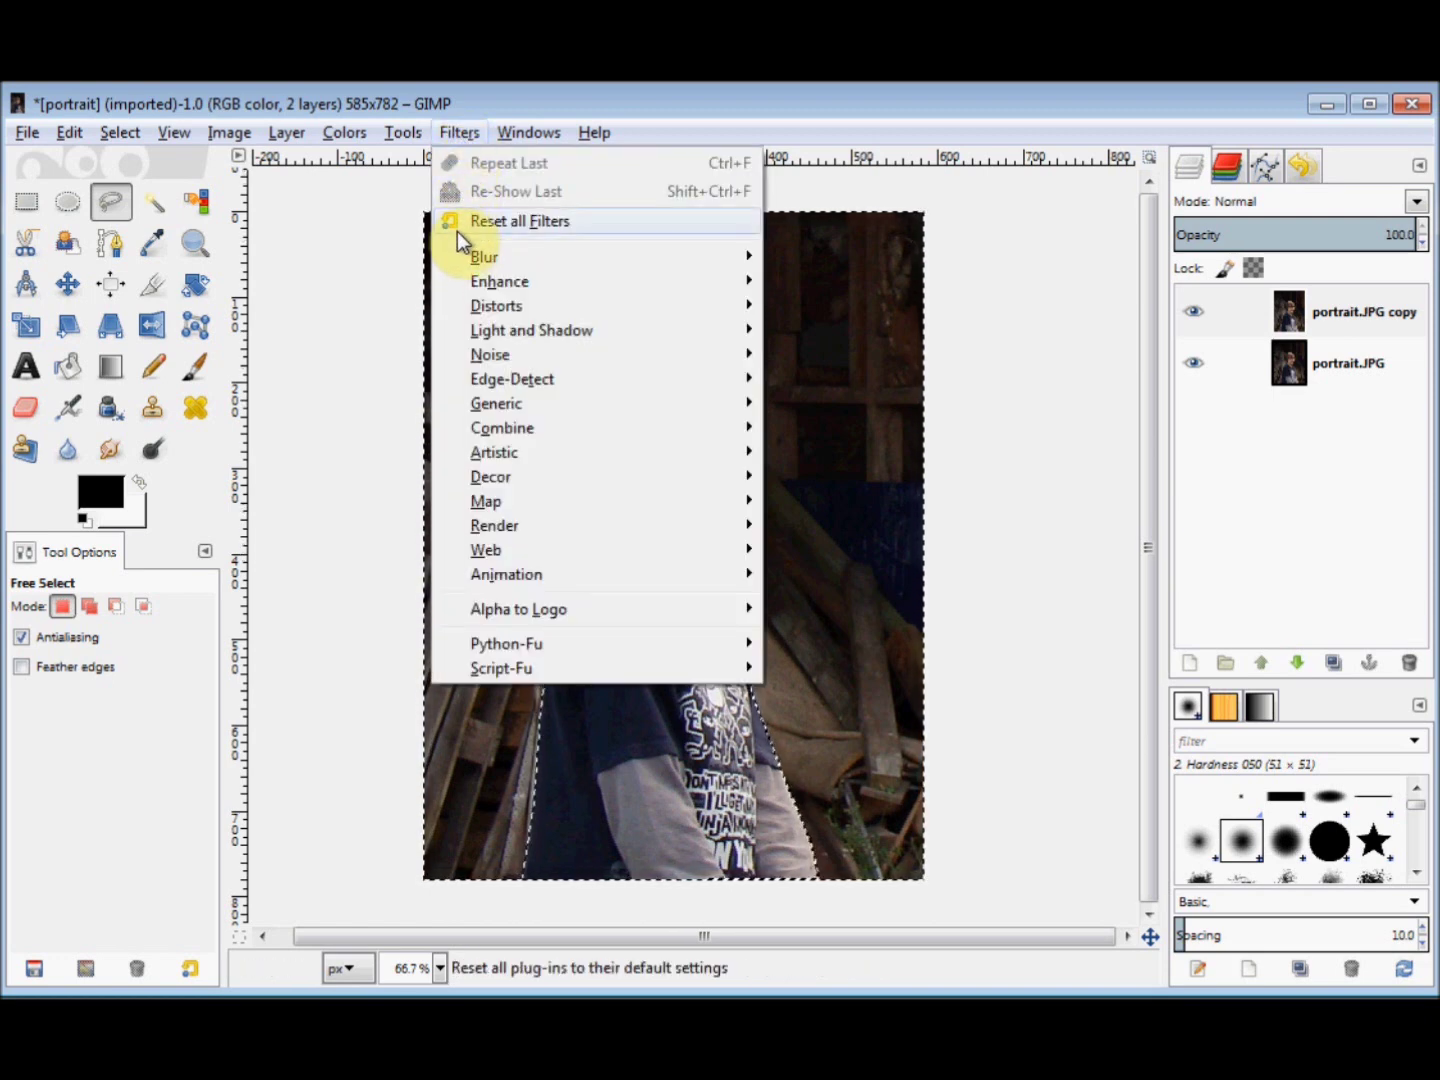
{"action": "mouse_move", "coordinate": [460, 252]}
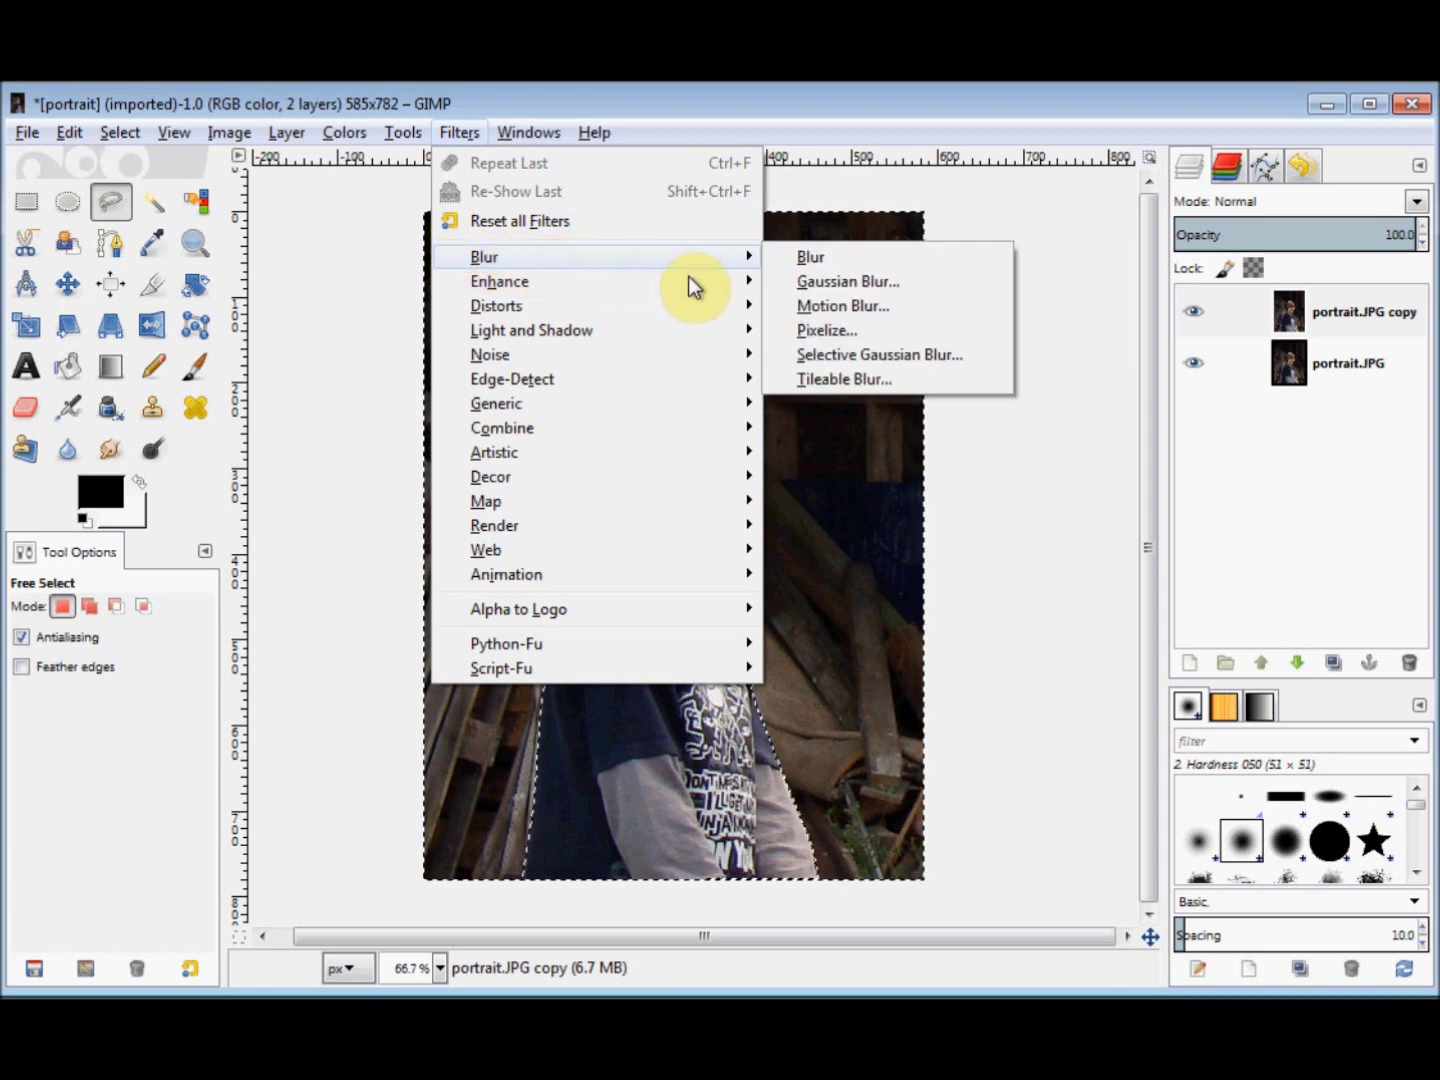
{"action": "left_click", "coordinate": [809, 282]}
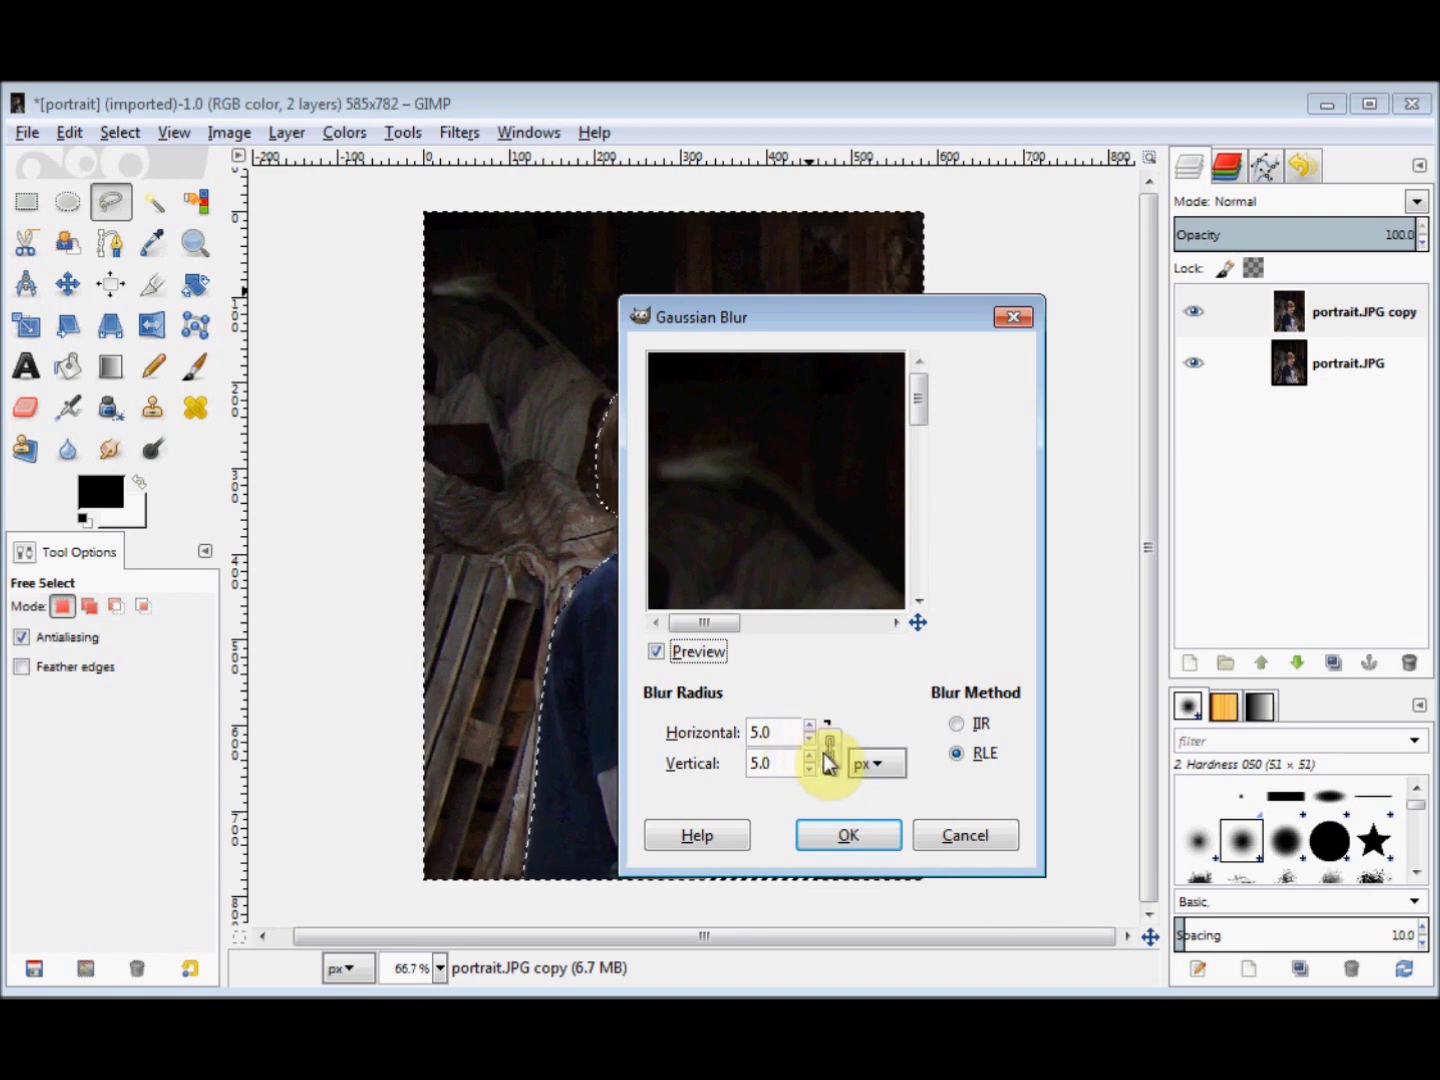
{"action": "left_click", "coordinate": [762, 732]}
{"action": "double_click", "coordinate": [751, 734]}
{"action": "type", "text": "15"}
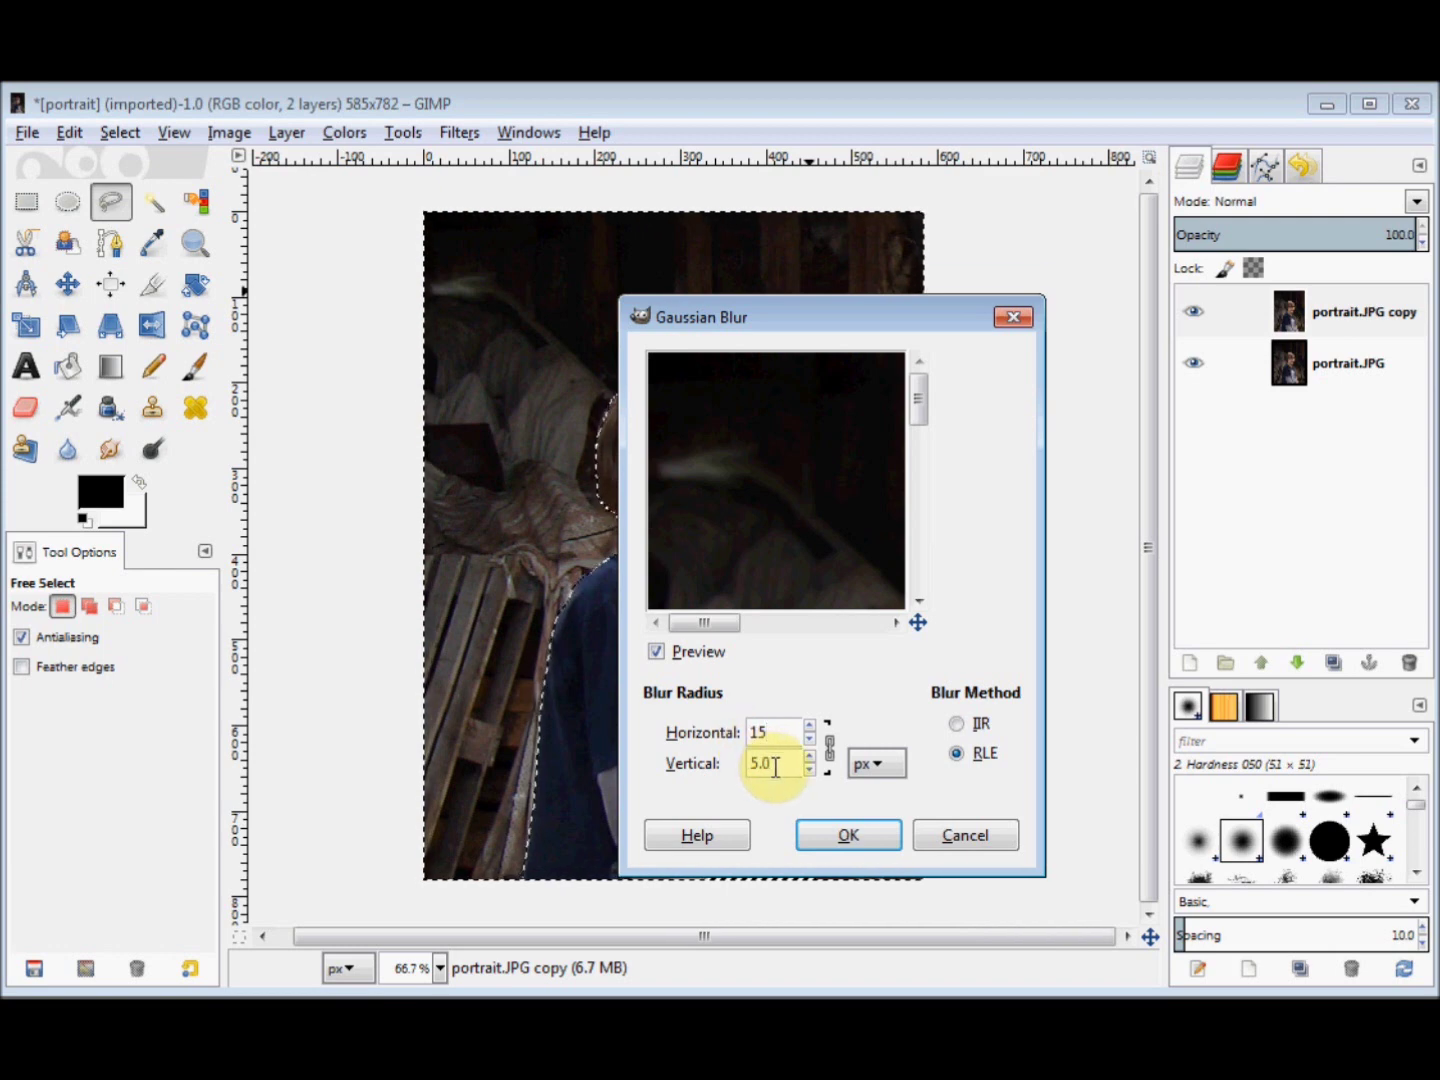
{"action": "left_click", "coordinate": [777, 765]}
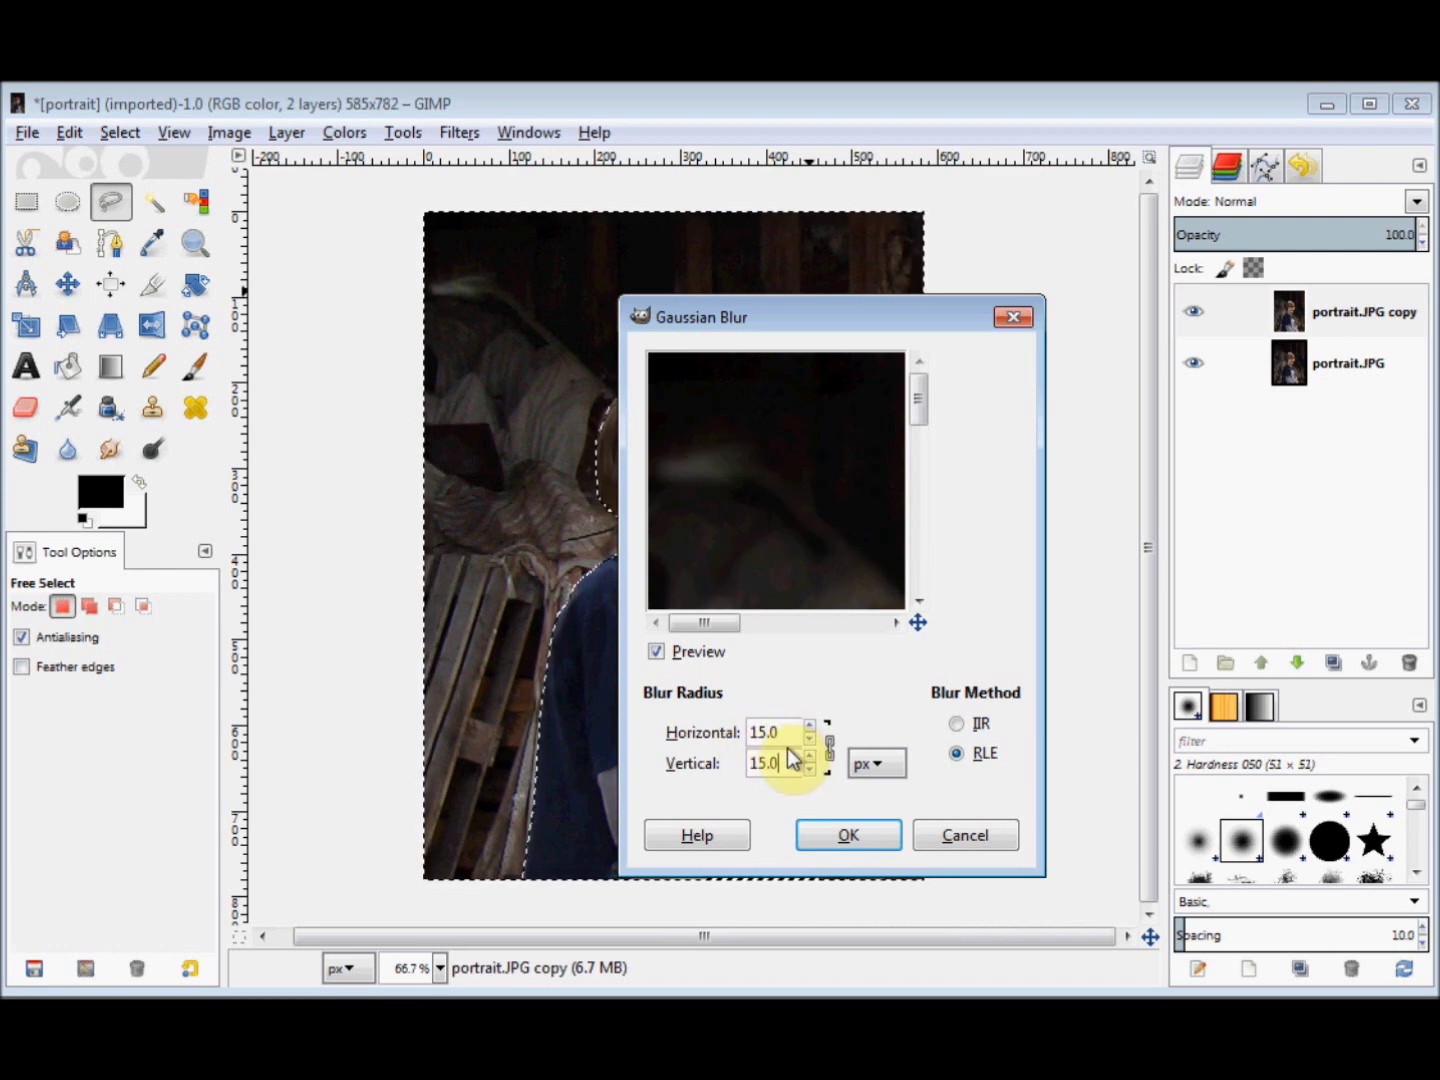
{"action": "key", "text": "Tab"}
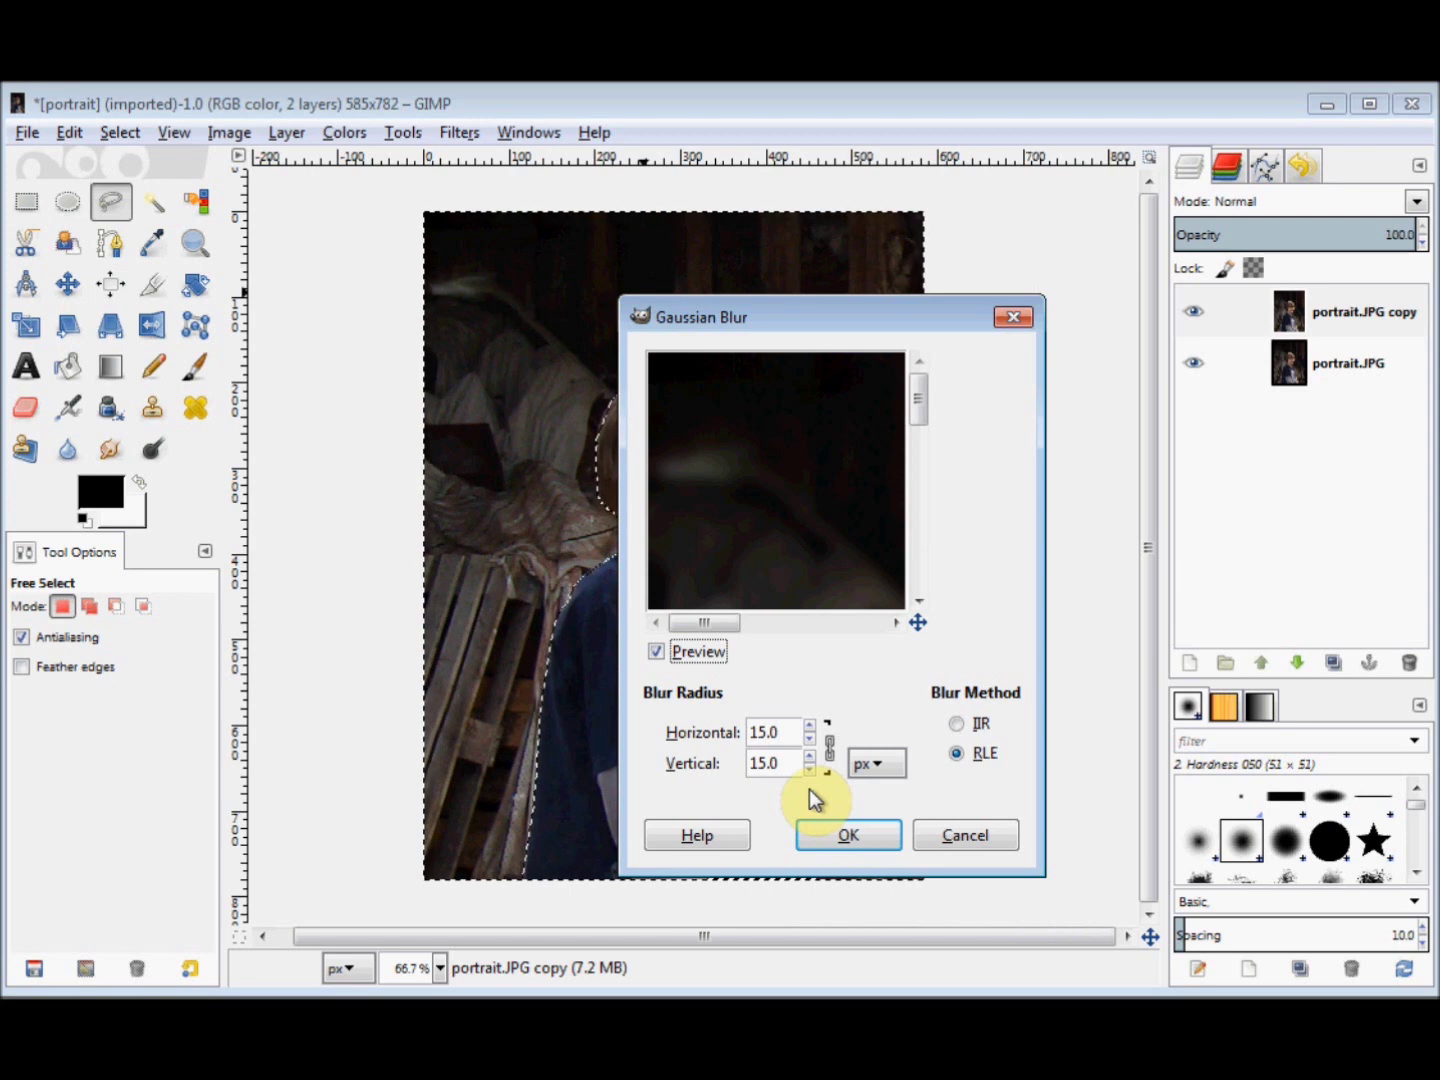
{"action": "left_click", "coordinate": [841, 833]}
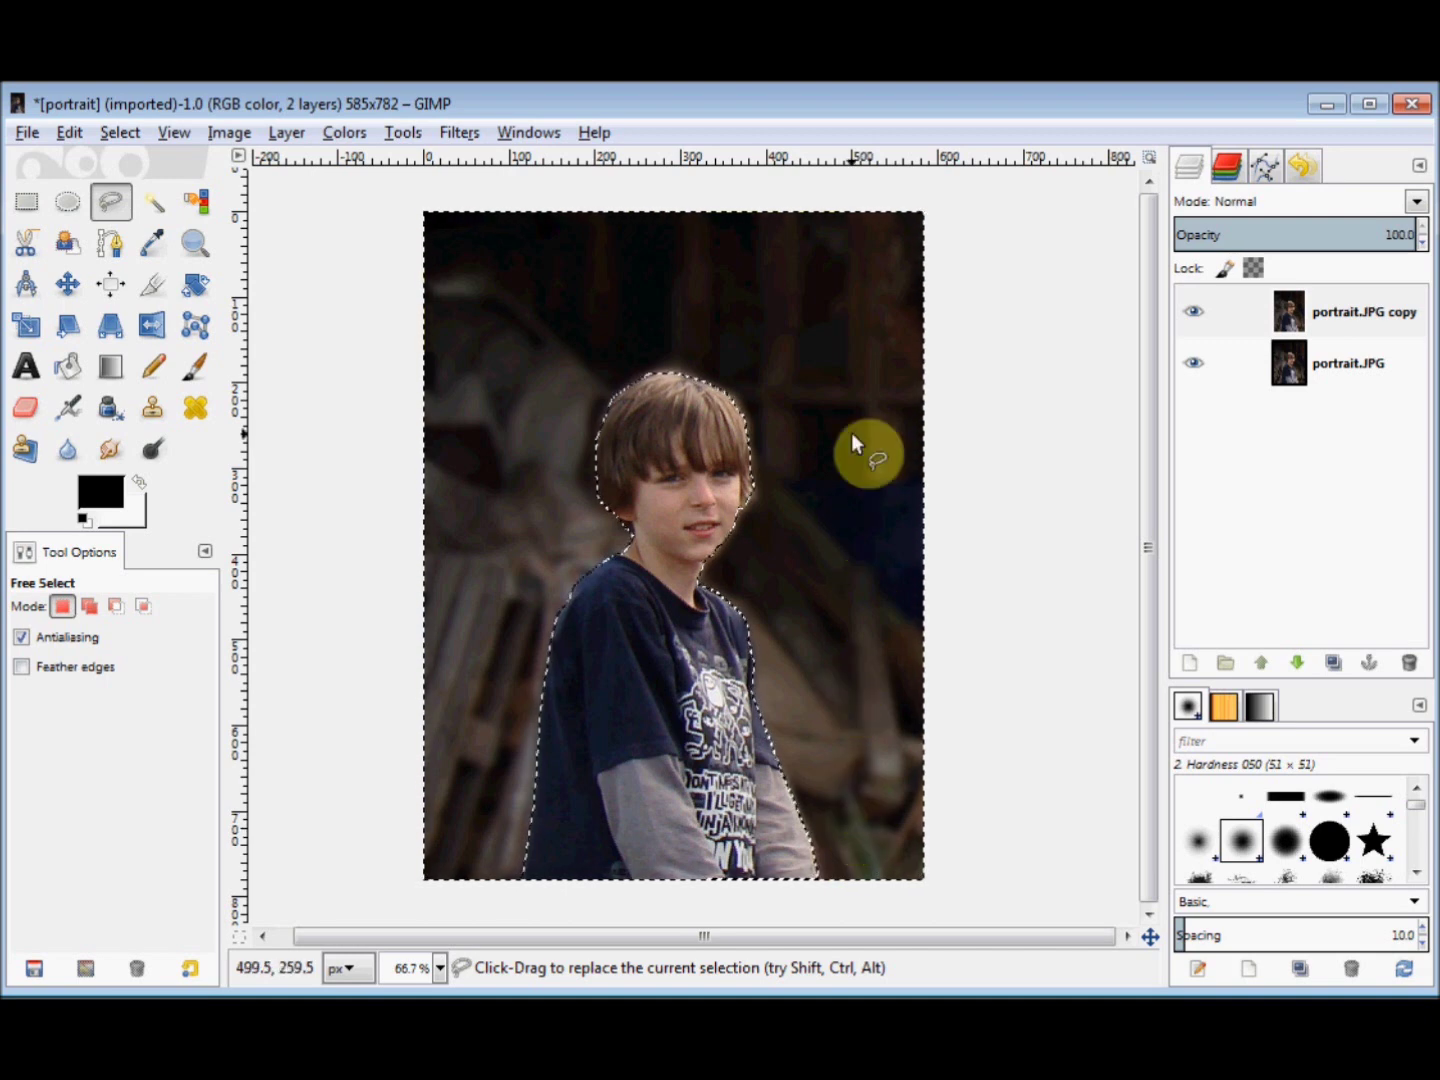
Step: Remove the selection and toggle the blurred copy layer off and on, leaving it visible
{"action": "left_click", "coordinate": [111, 127]}
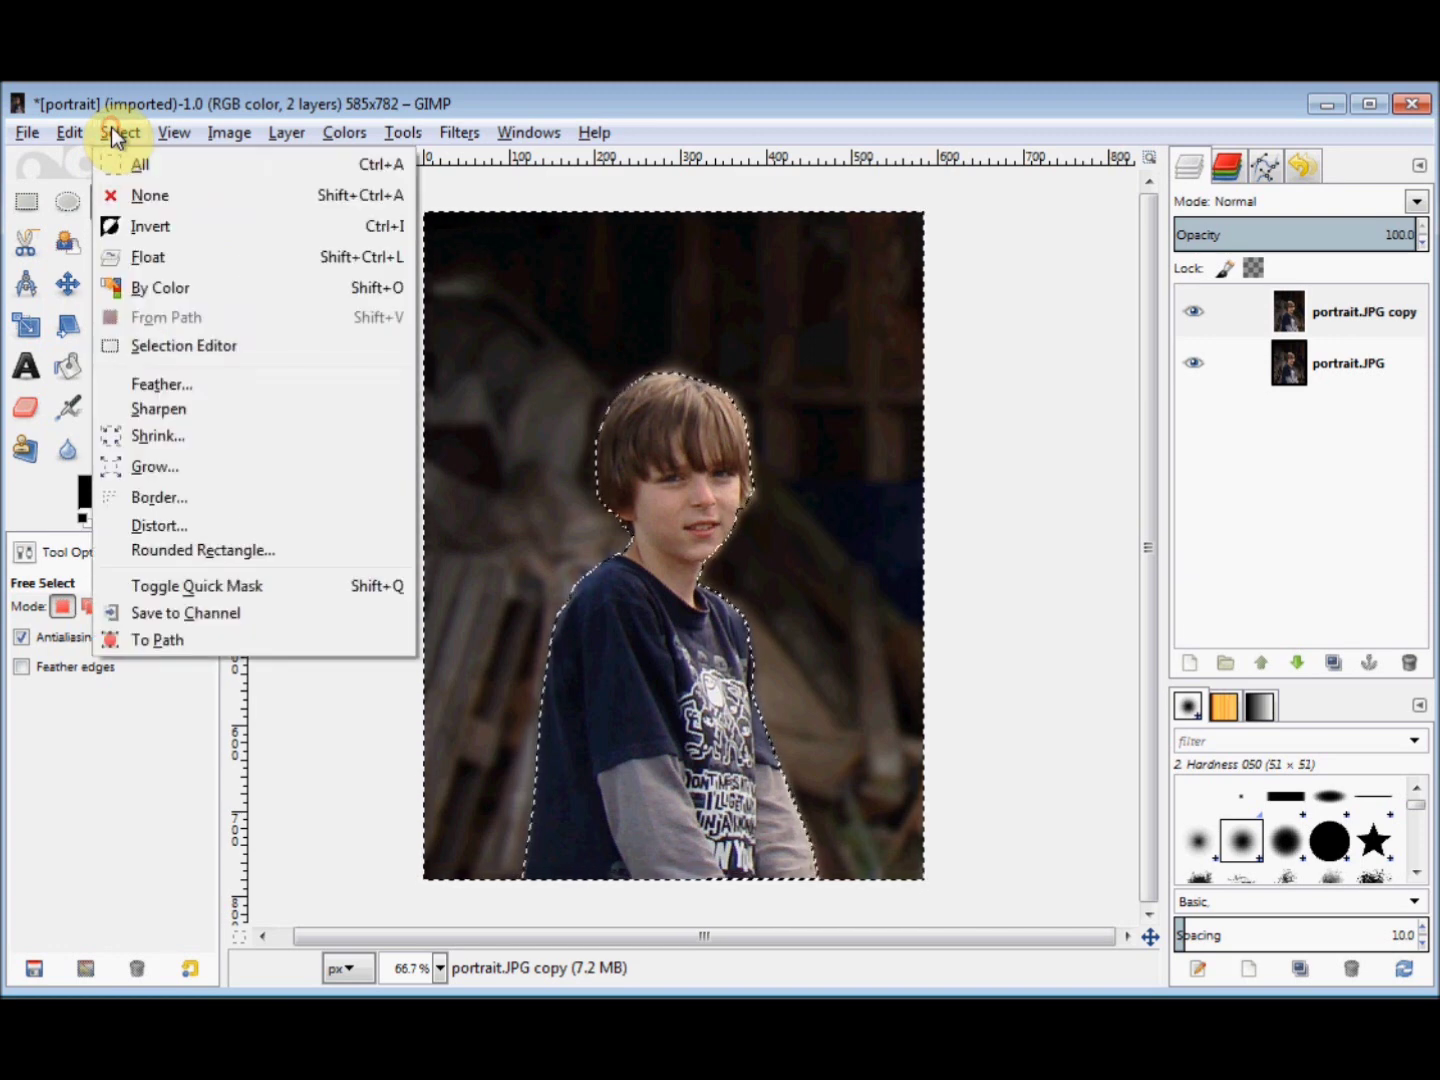
{"action": "left_click", "coordinate": [131, 198]}
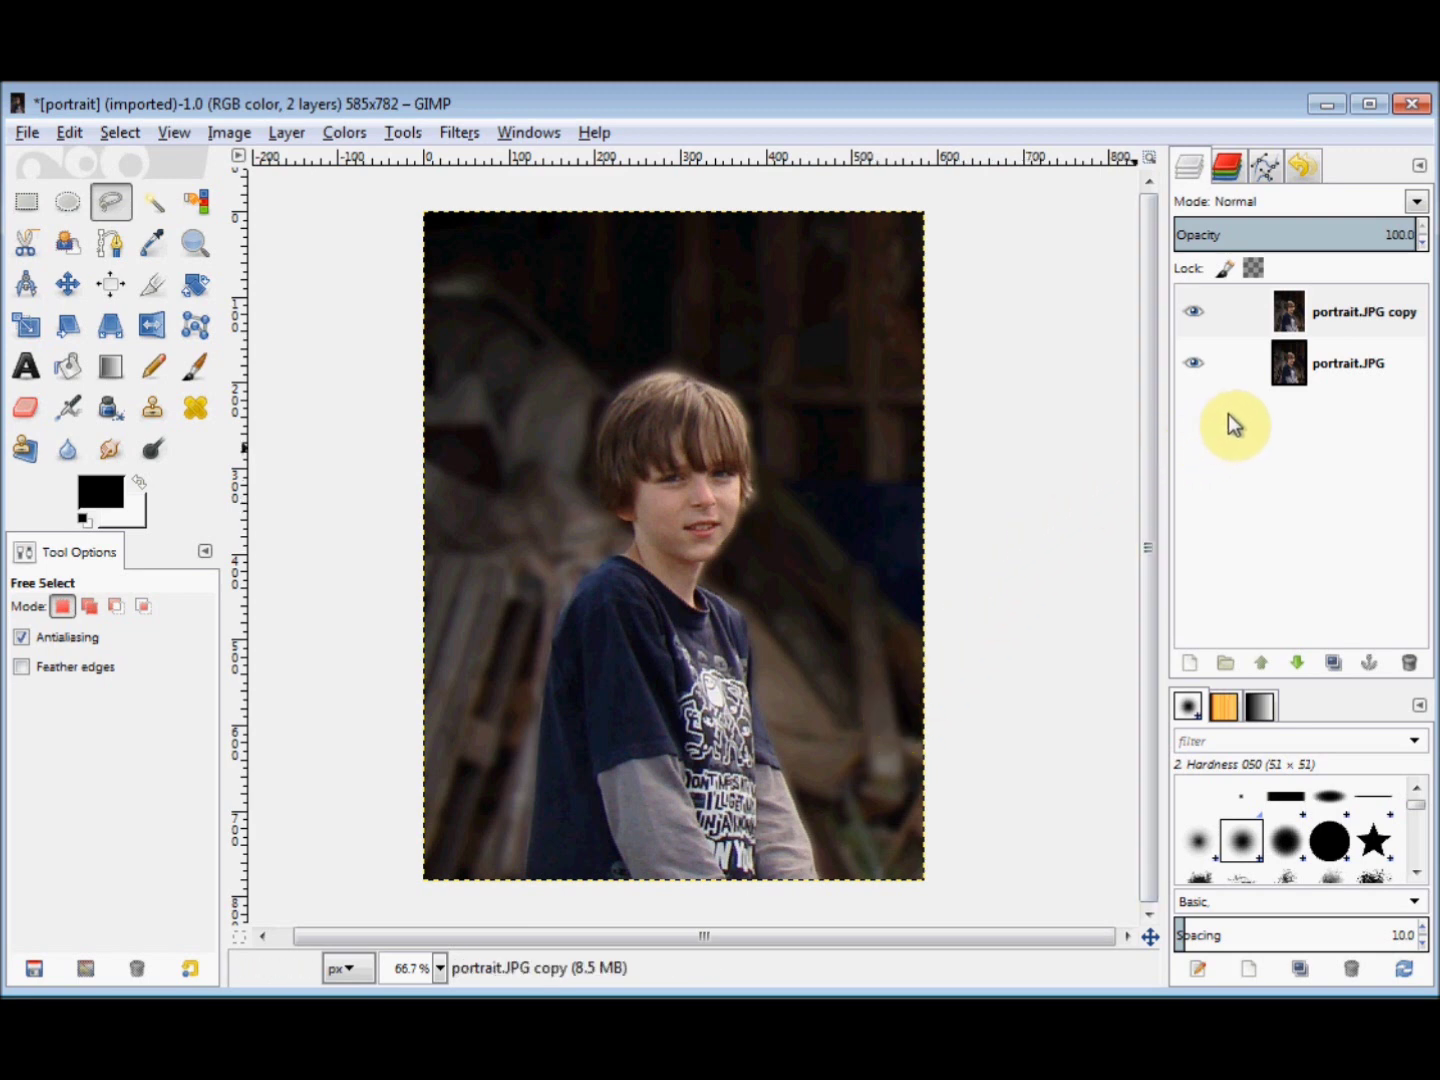
{"action": "left_click", "coordinate": [1191, 313]}
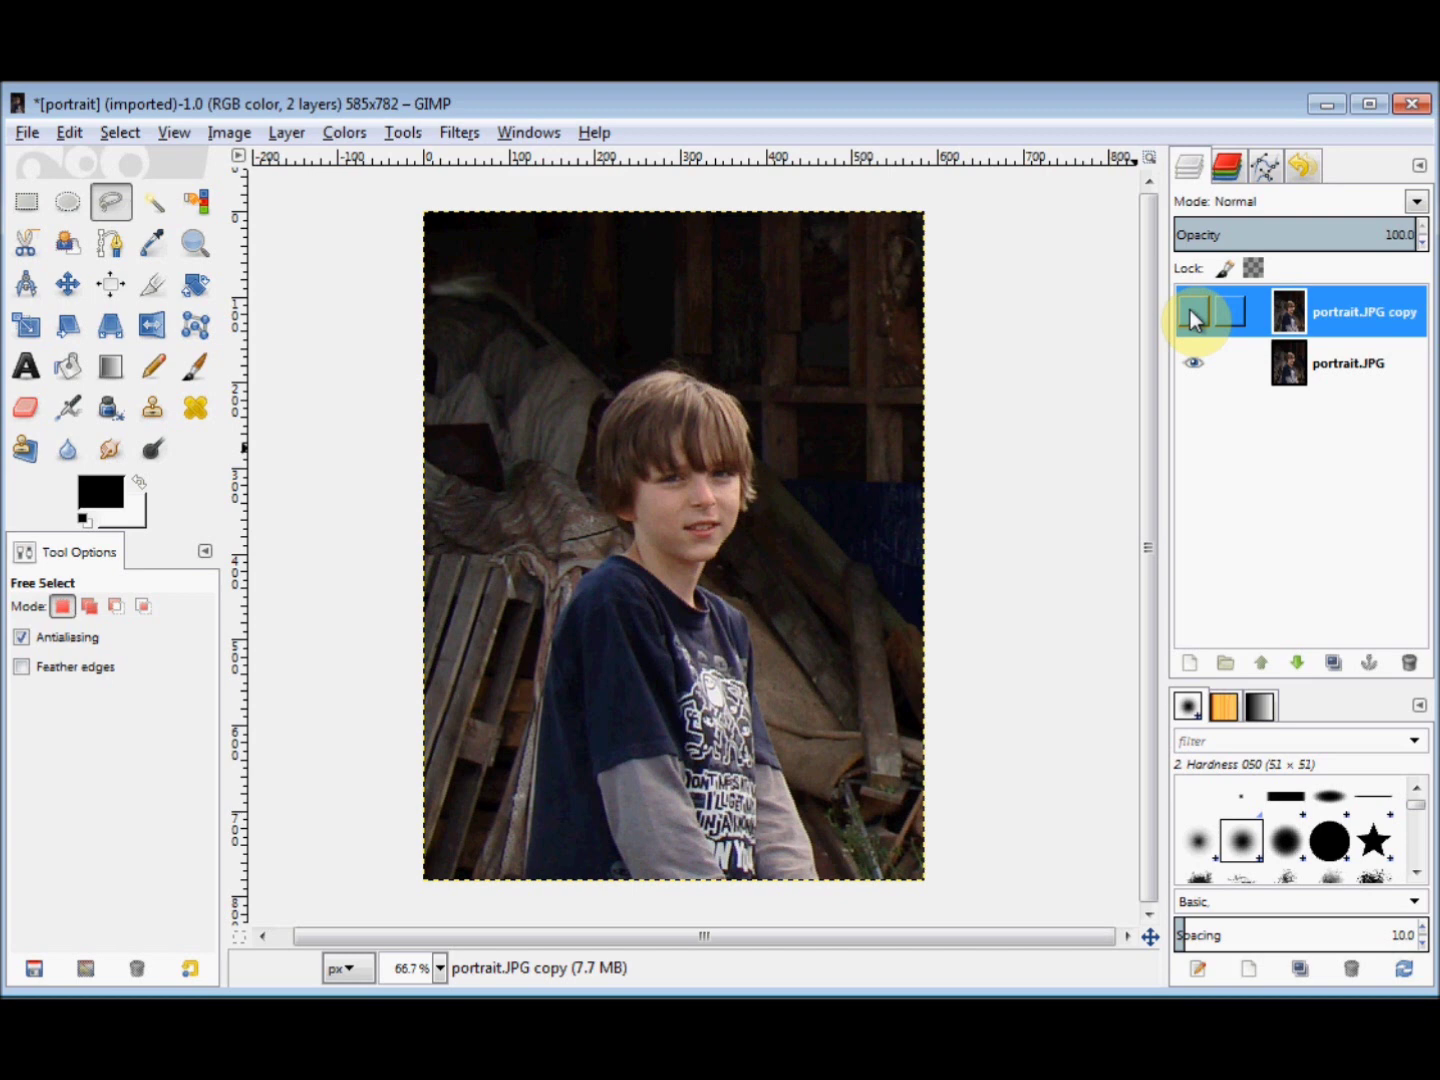
{"action": "left_click", "coordinate": [1193, 314]}
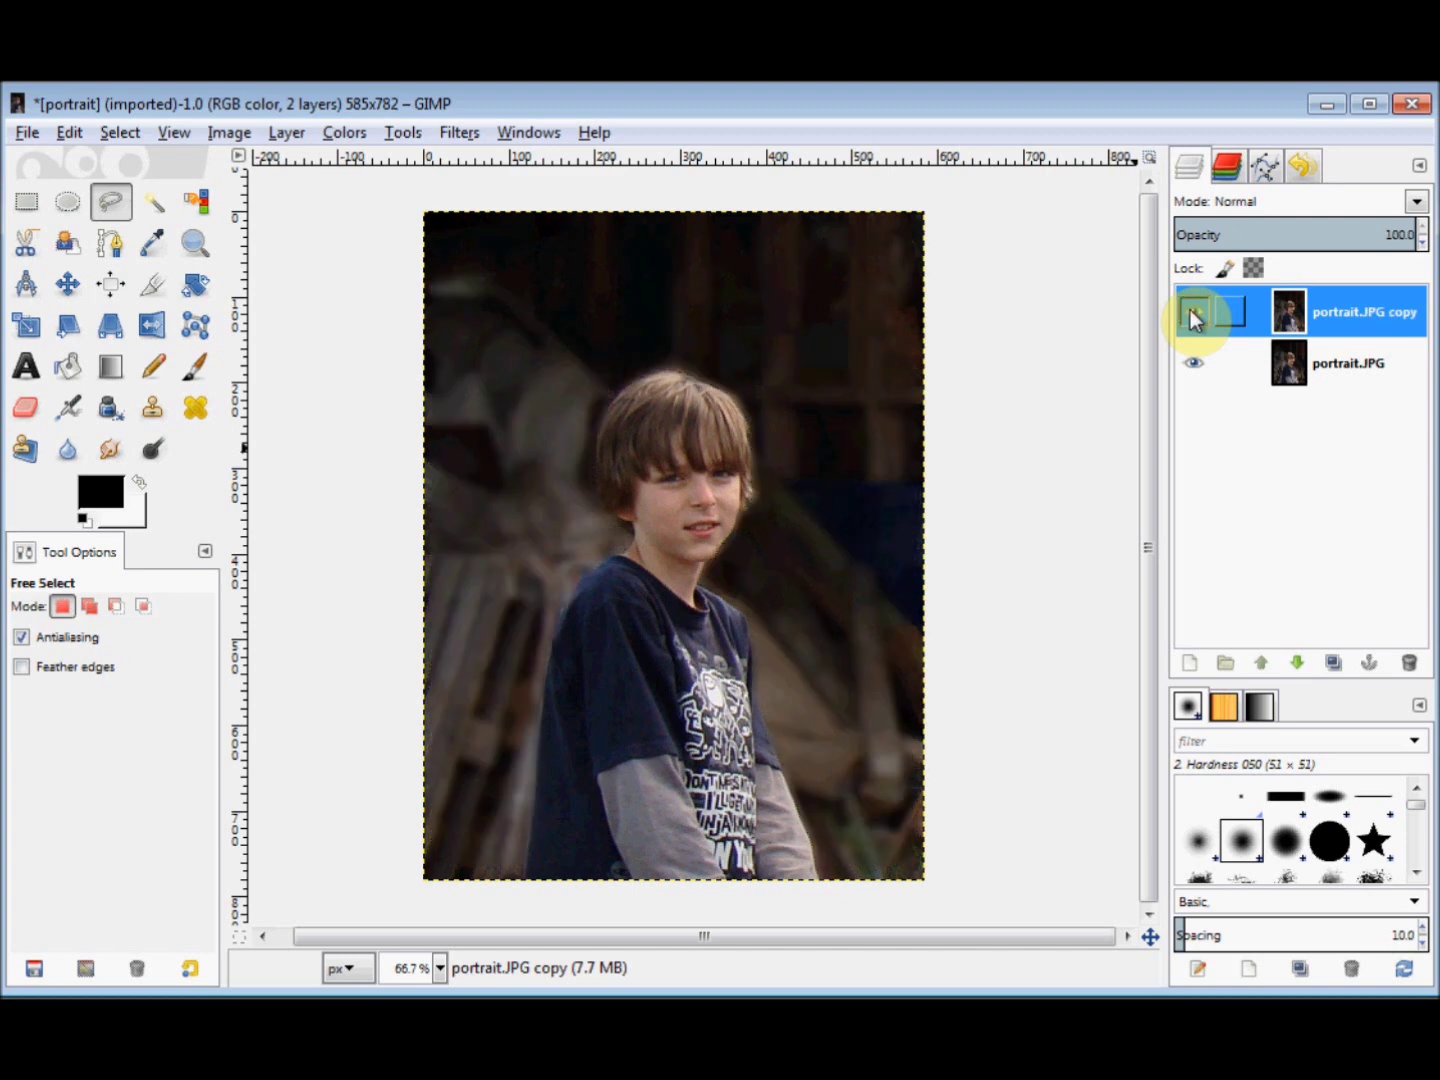
{"action": "left_click", "coordinate": [1192, 313]}
{"action": "left_click", "coordinate": [1193, 314]}
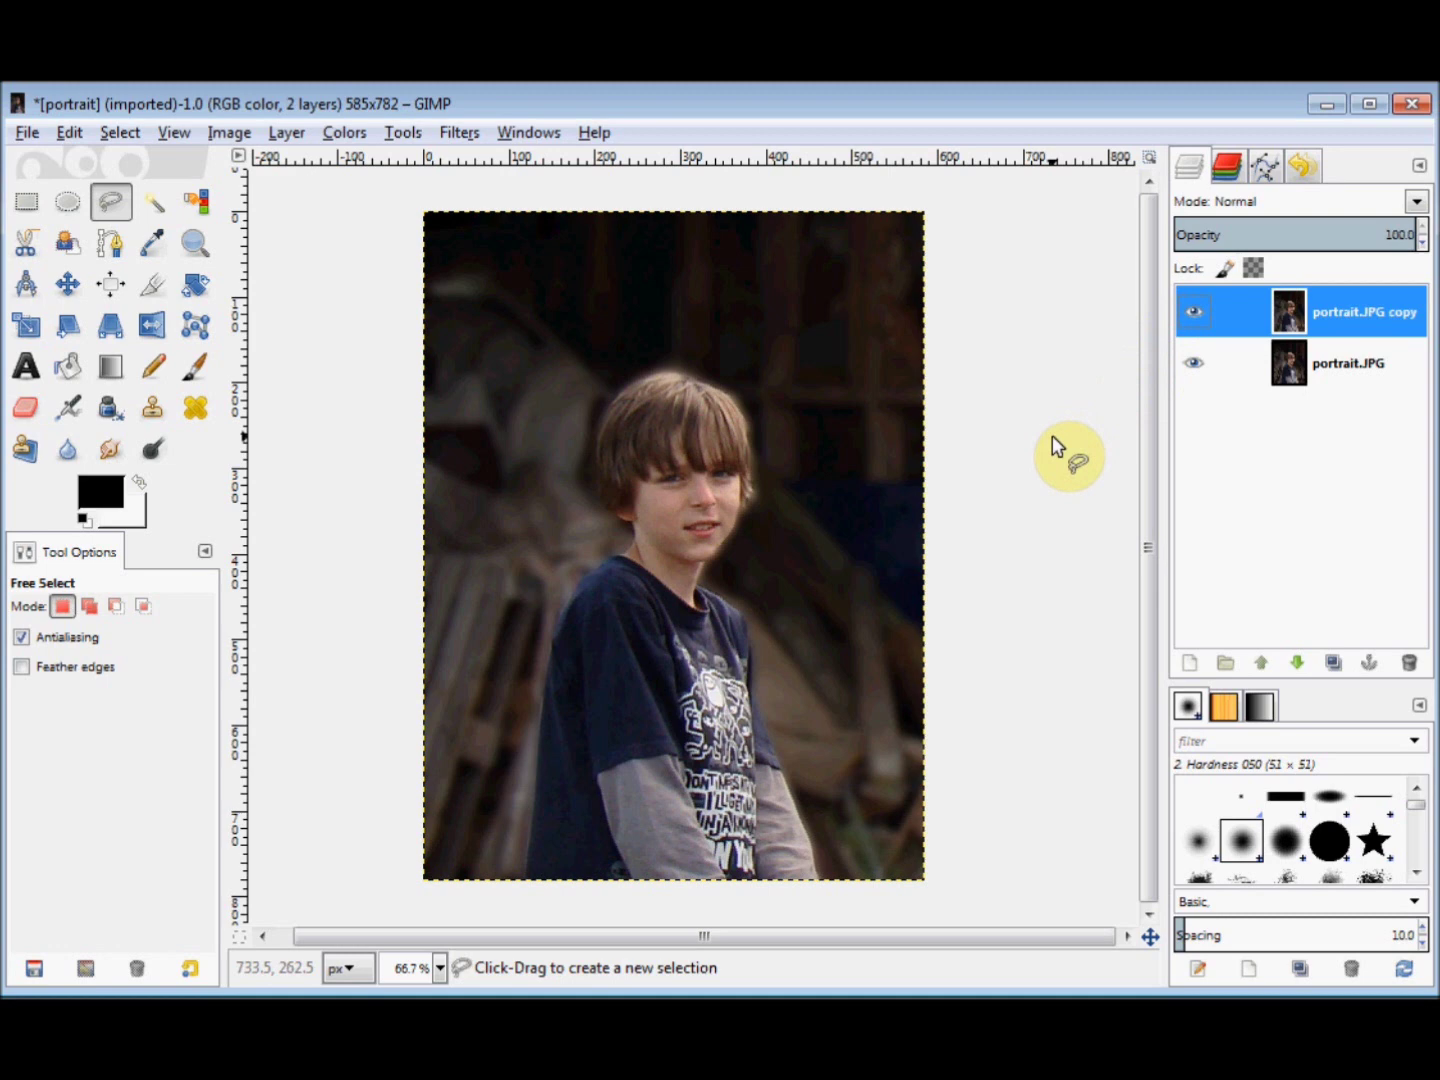
Step: Export the image as 'portrait blurred.JPG' in Pictures at JPEG quality 100
{"action": "left_click", "coordinate": [24, 132]}
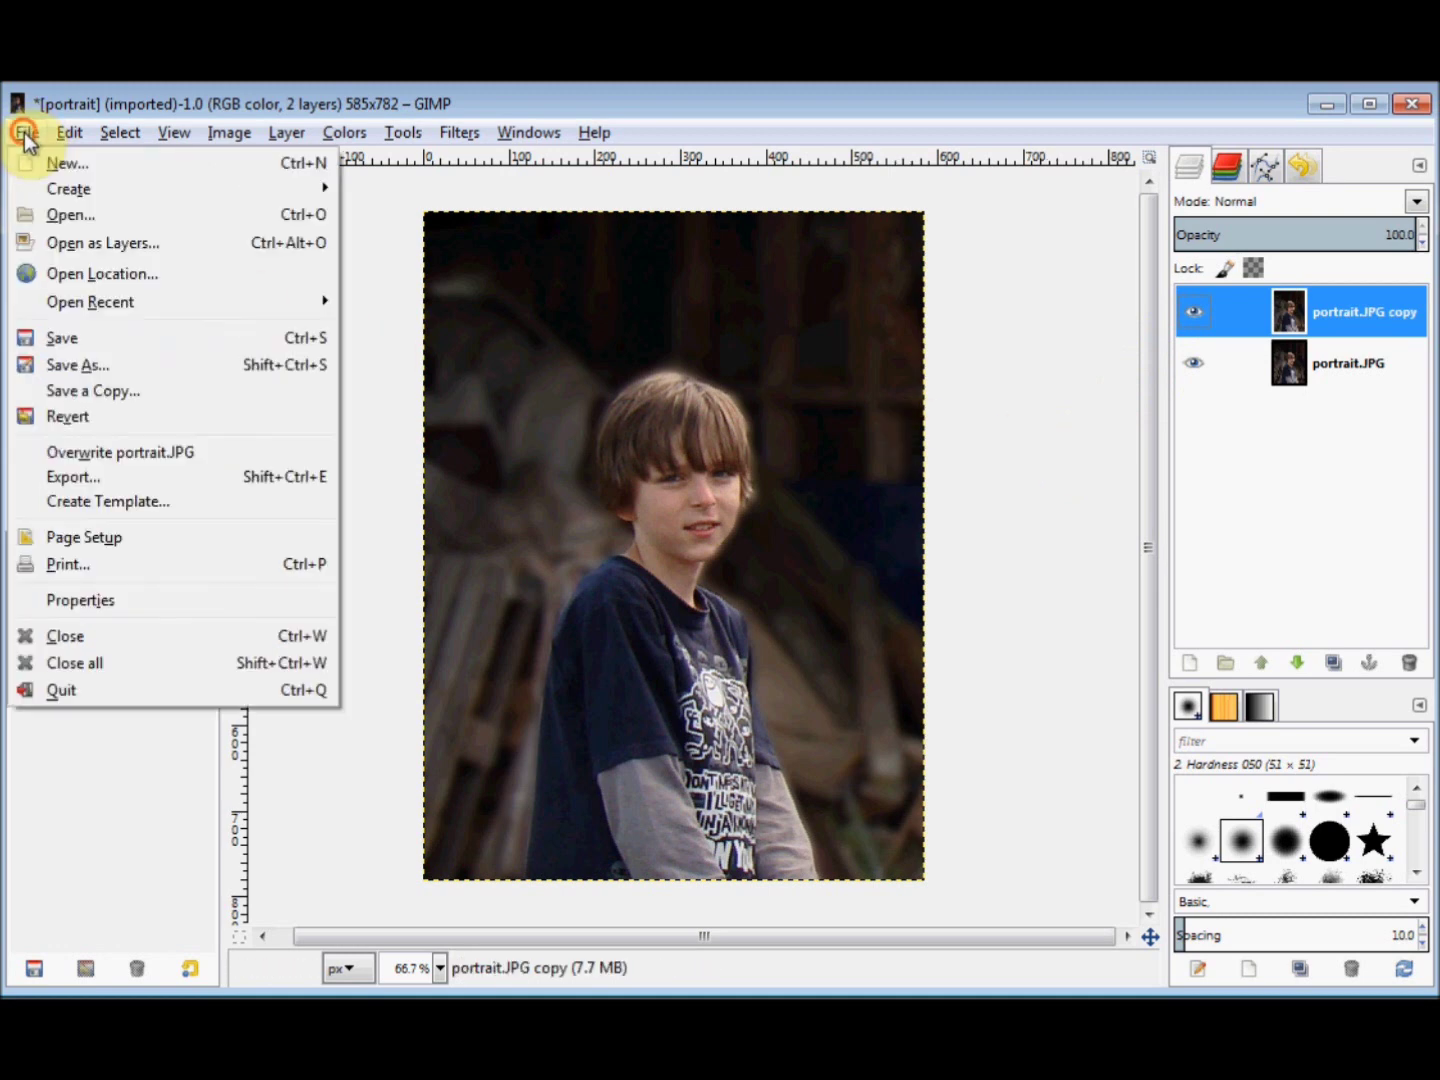
{"action": "left_click", "coordinate": [79, 482]}
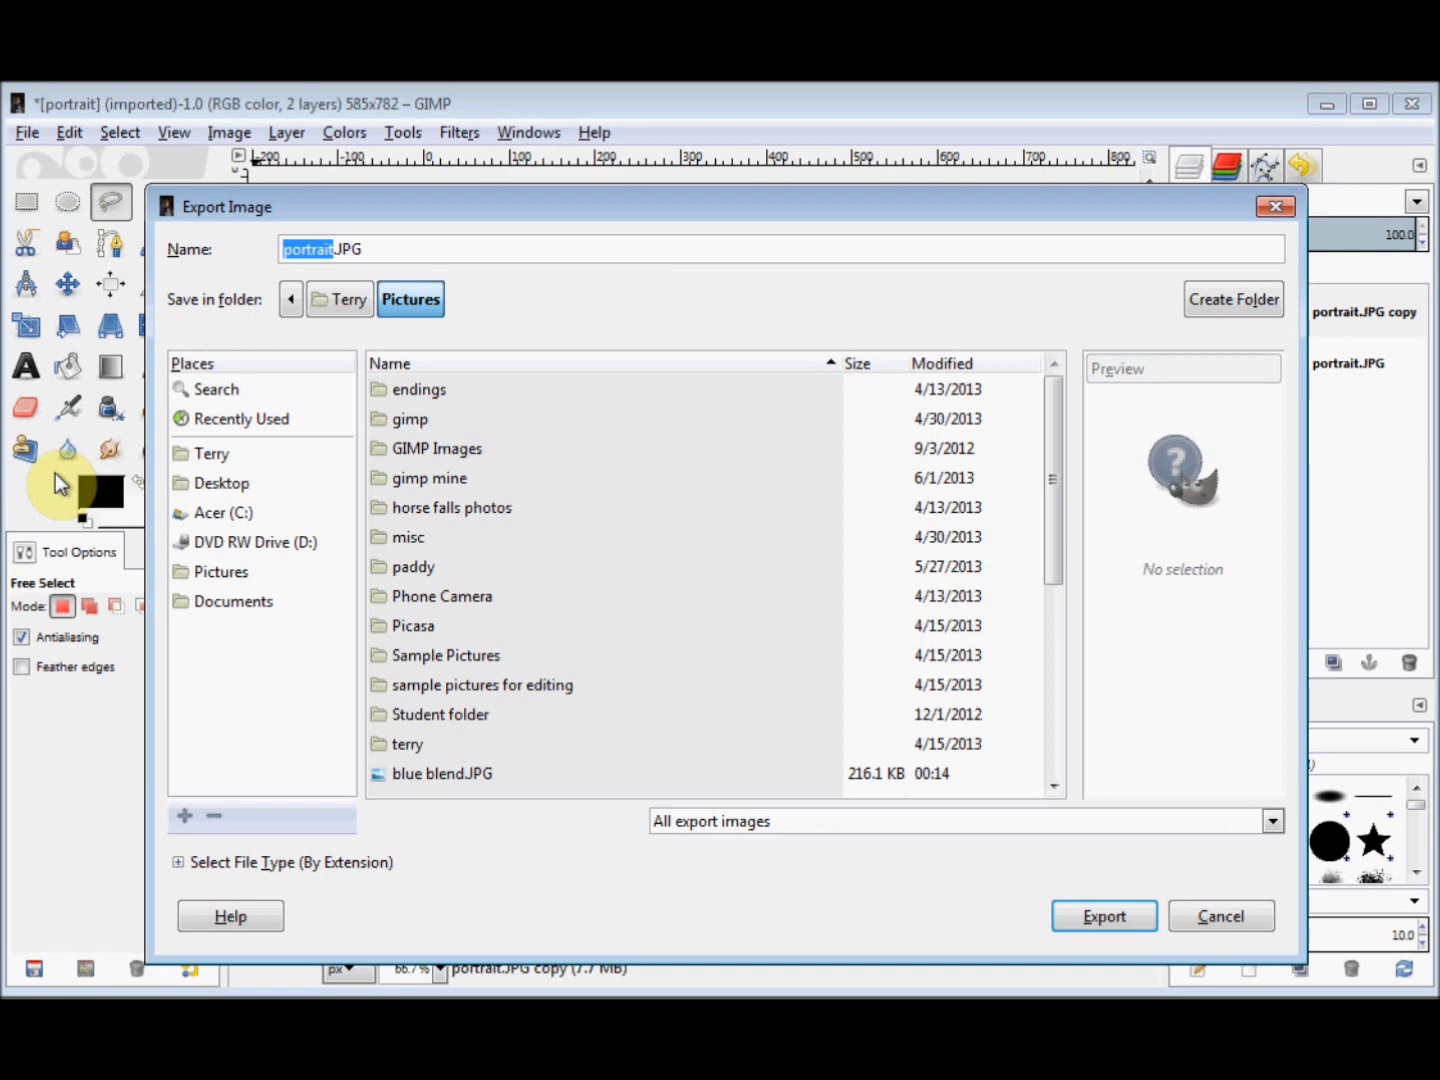
{"action": "left_click", "coordinate": [335, 247]}
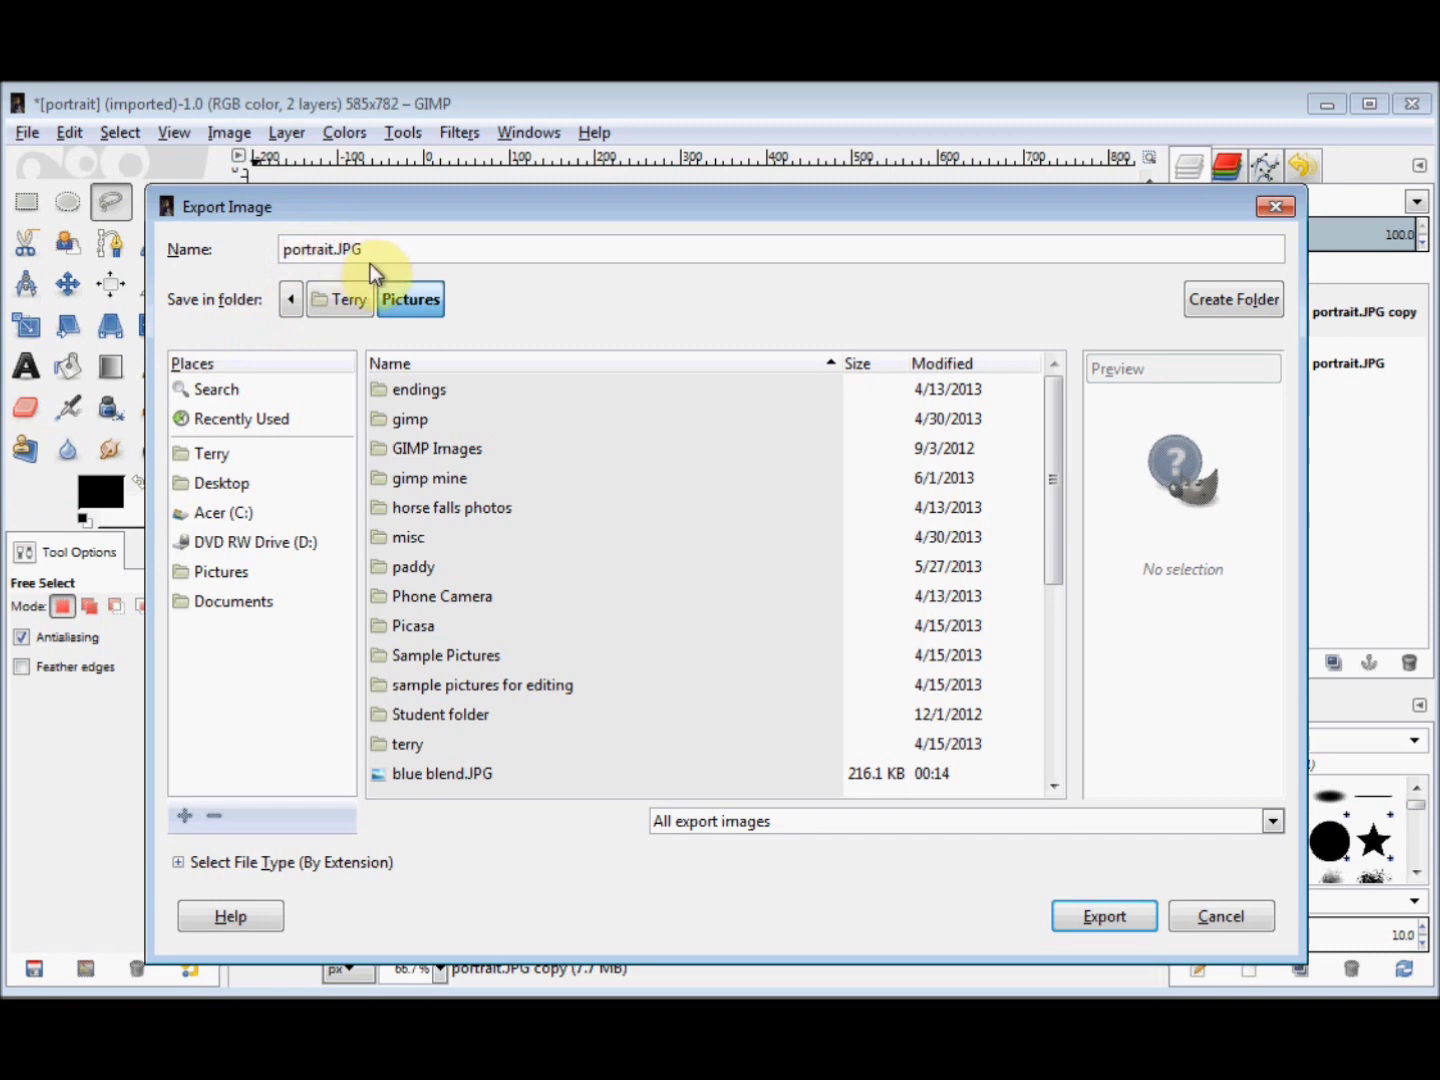
{"action": "type", "text": "blurred"}
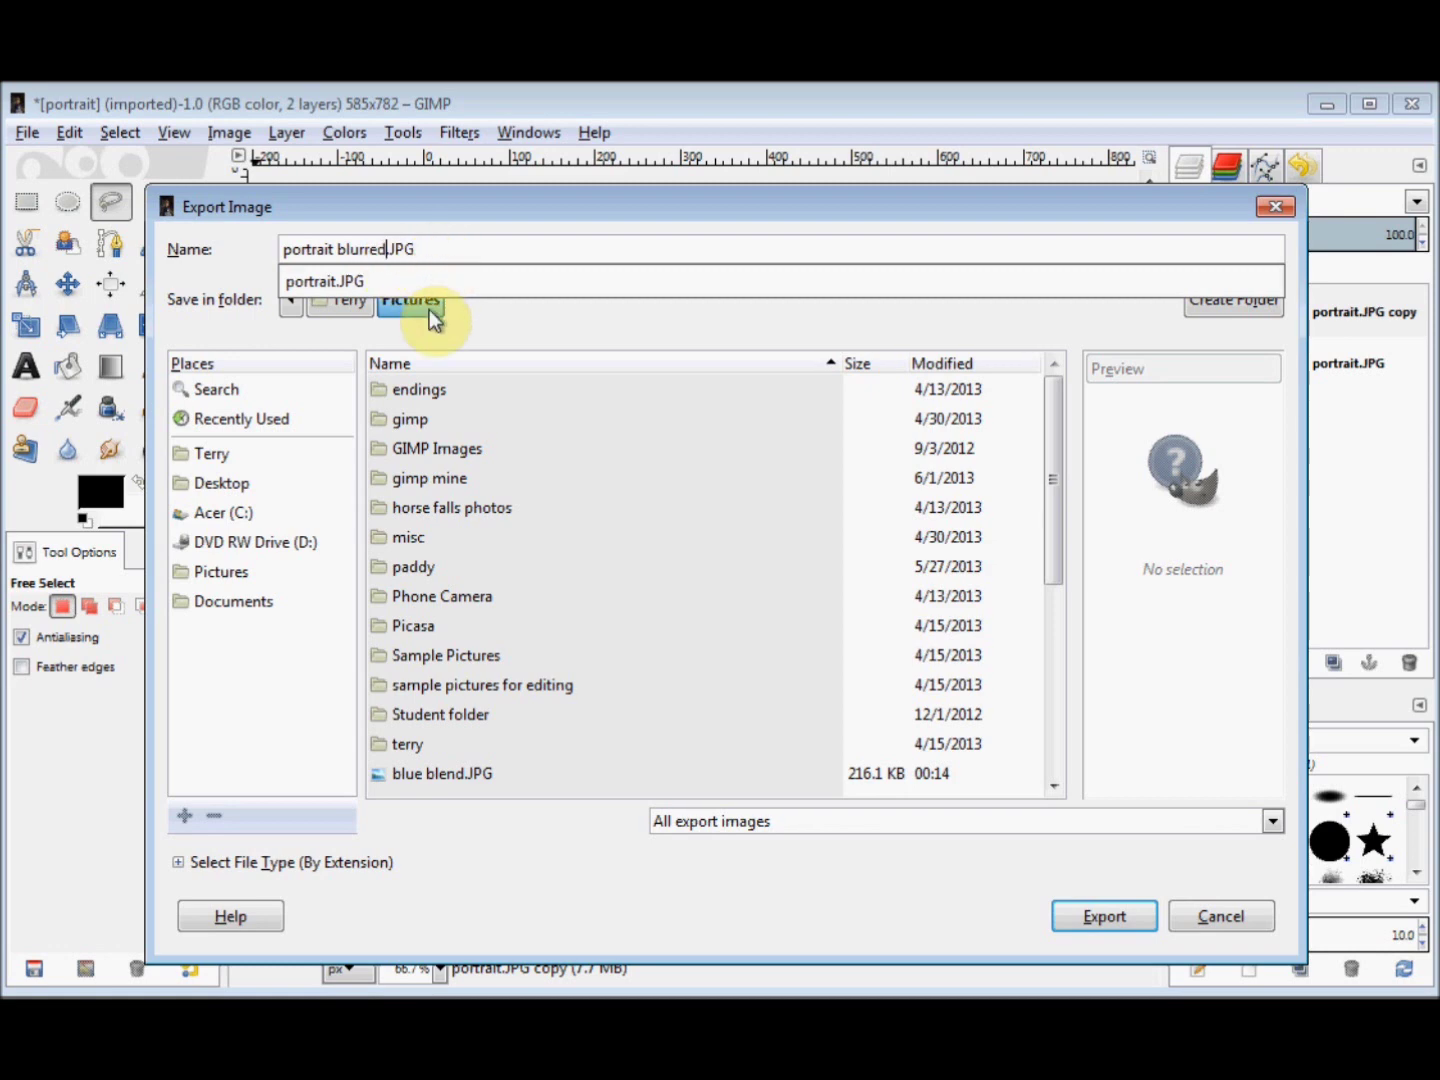
{"action": "left_click", "coordinate": [569, 338]}
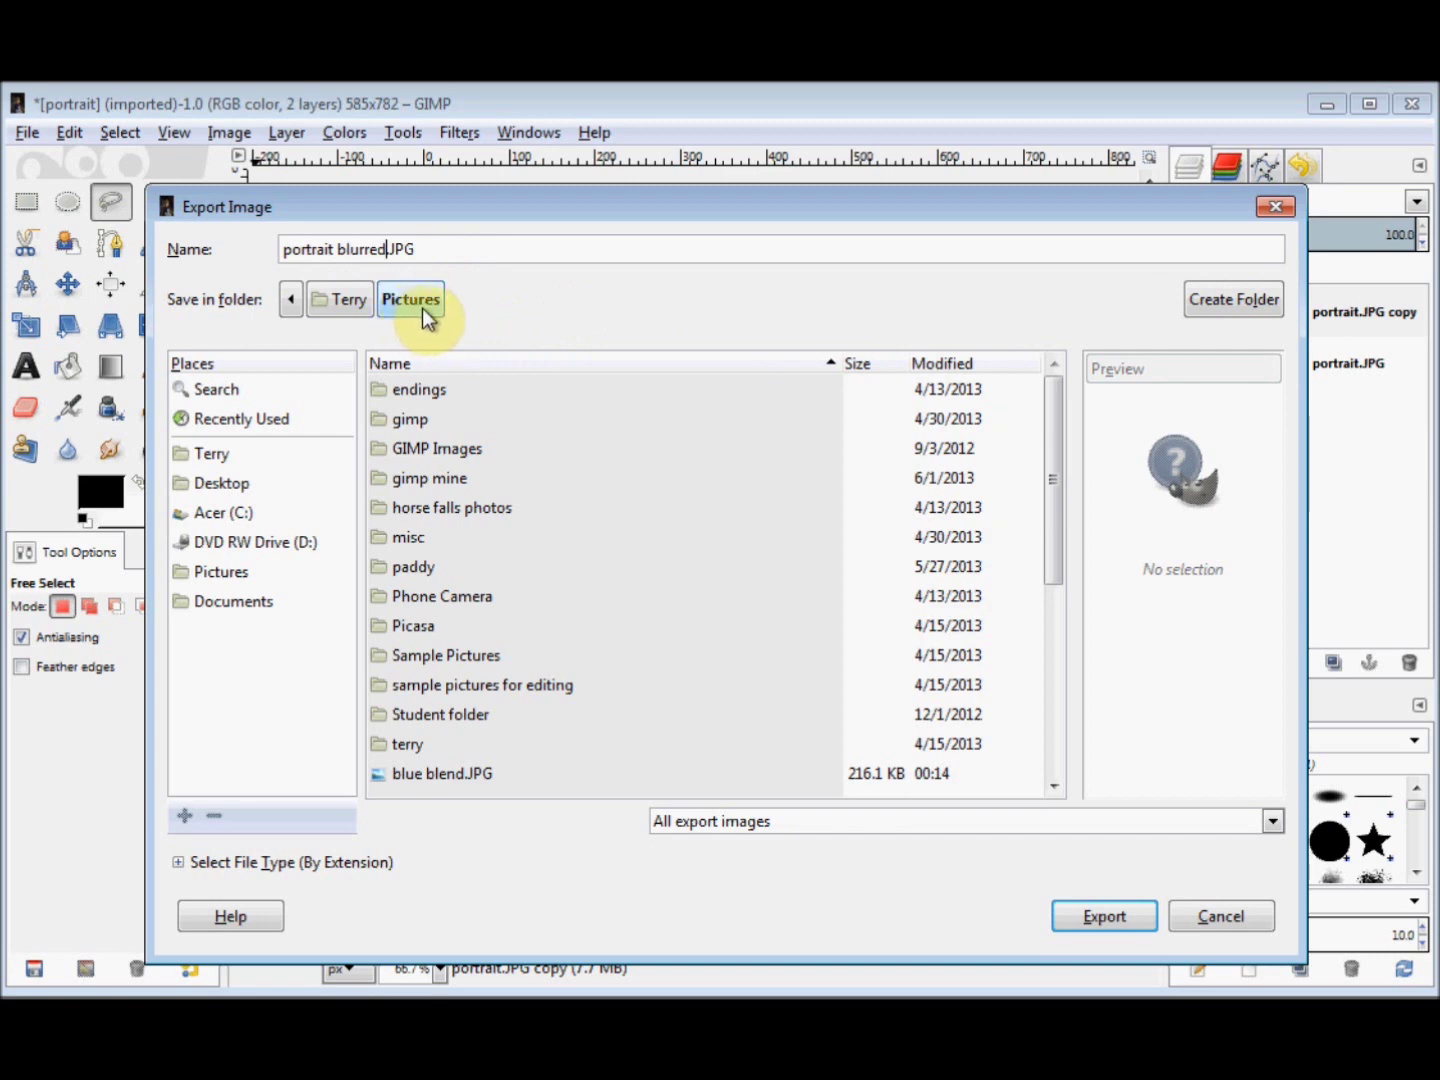
{"action": "left_click", "coordinate": [1085, 922]}
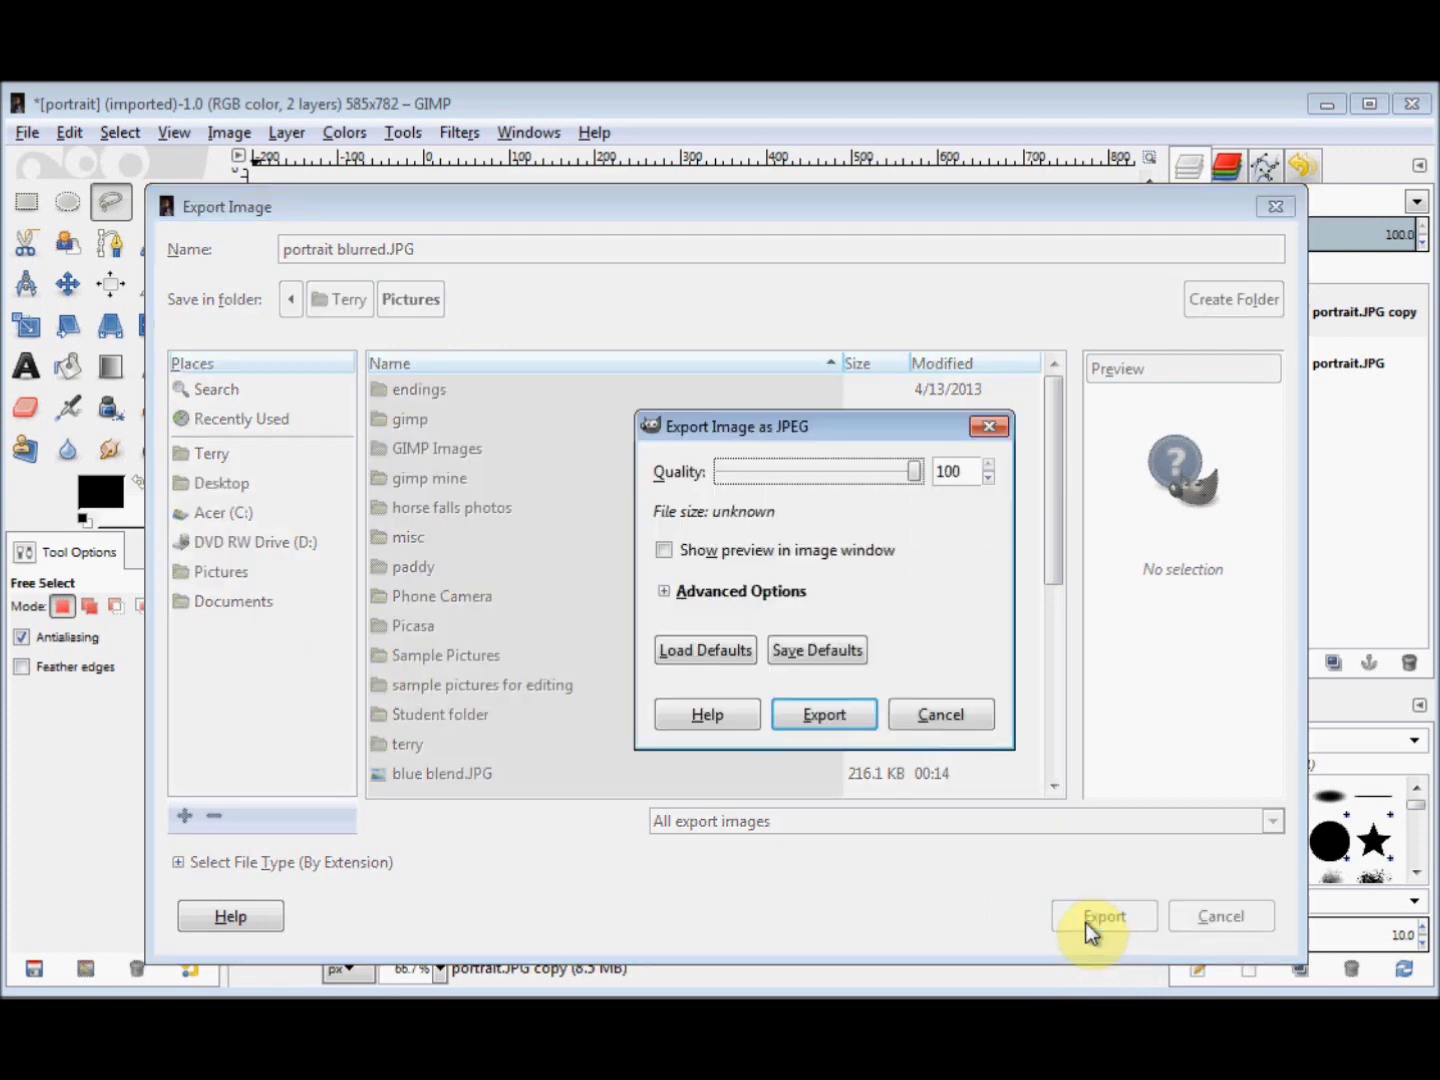
{"action": "left_click", "coordinate": [849, 716]}
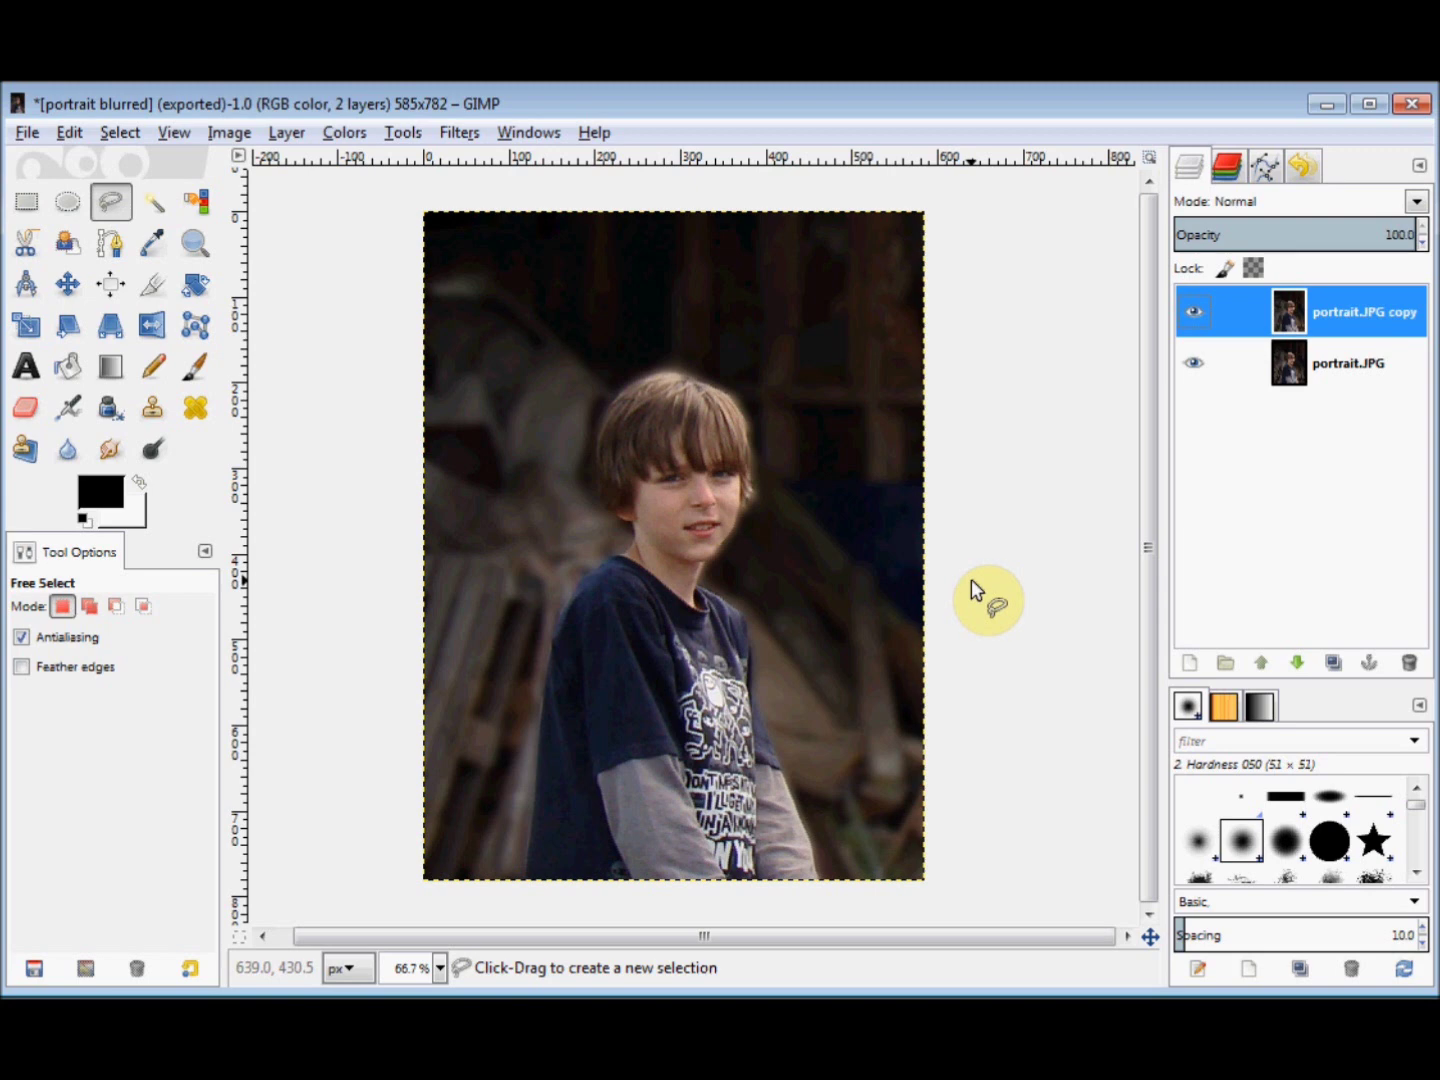
Step: Close the portrait image, discarding its unsaved layered changes
{"action": "left_click", "coordinate": [1412, 104]}
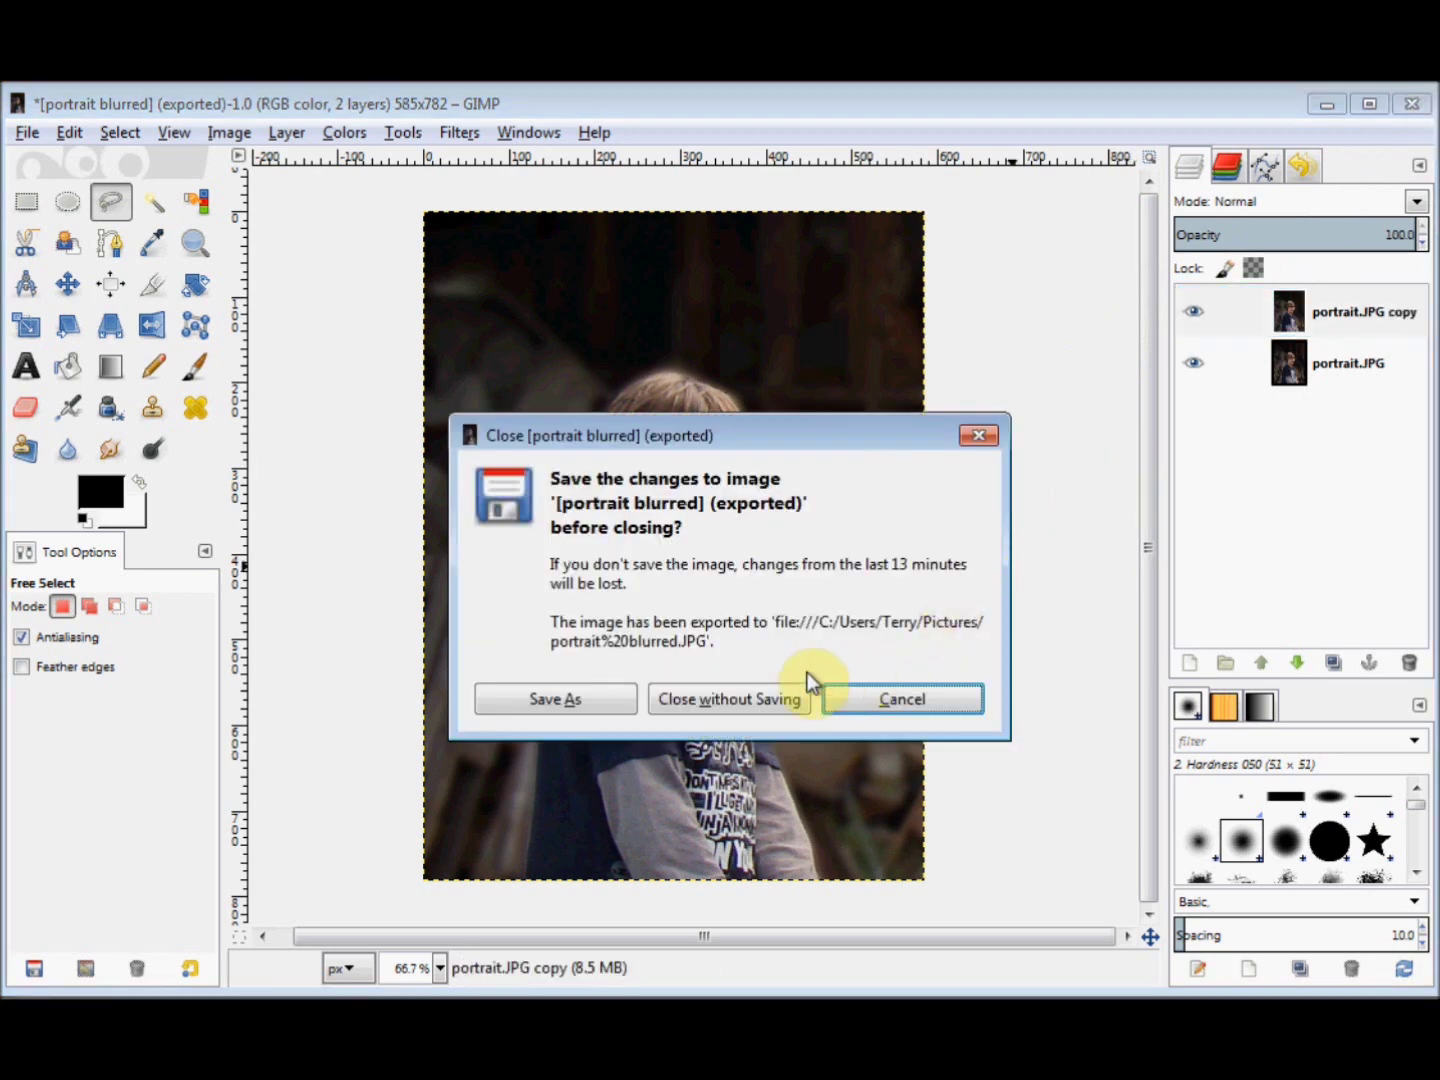
{"action": "left_click", "coordinate": [751, 700]}
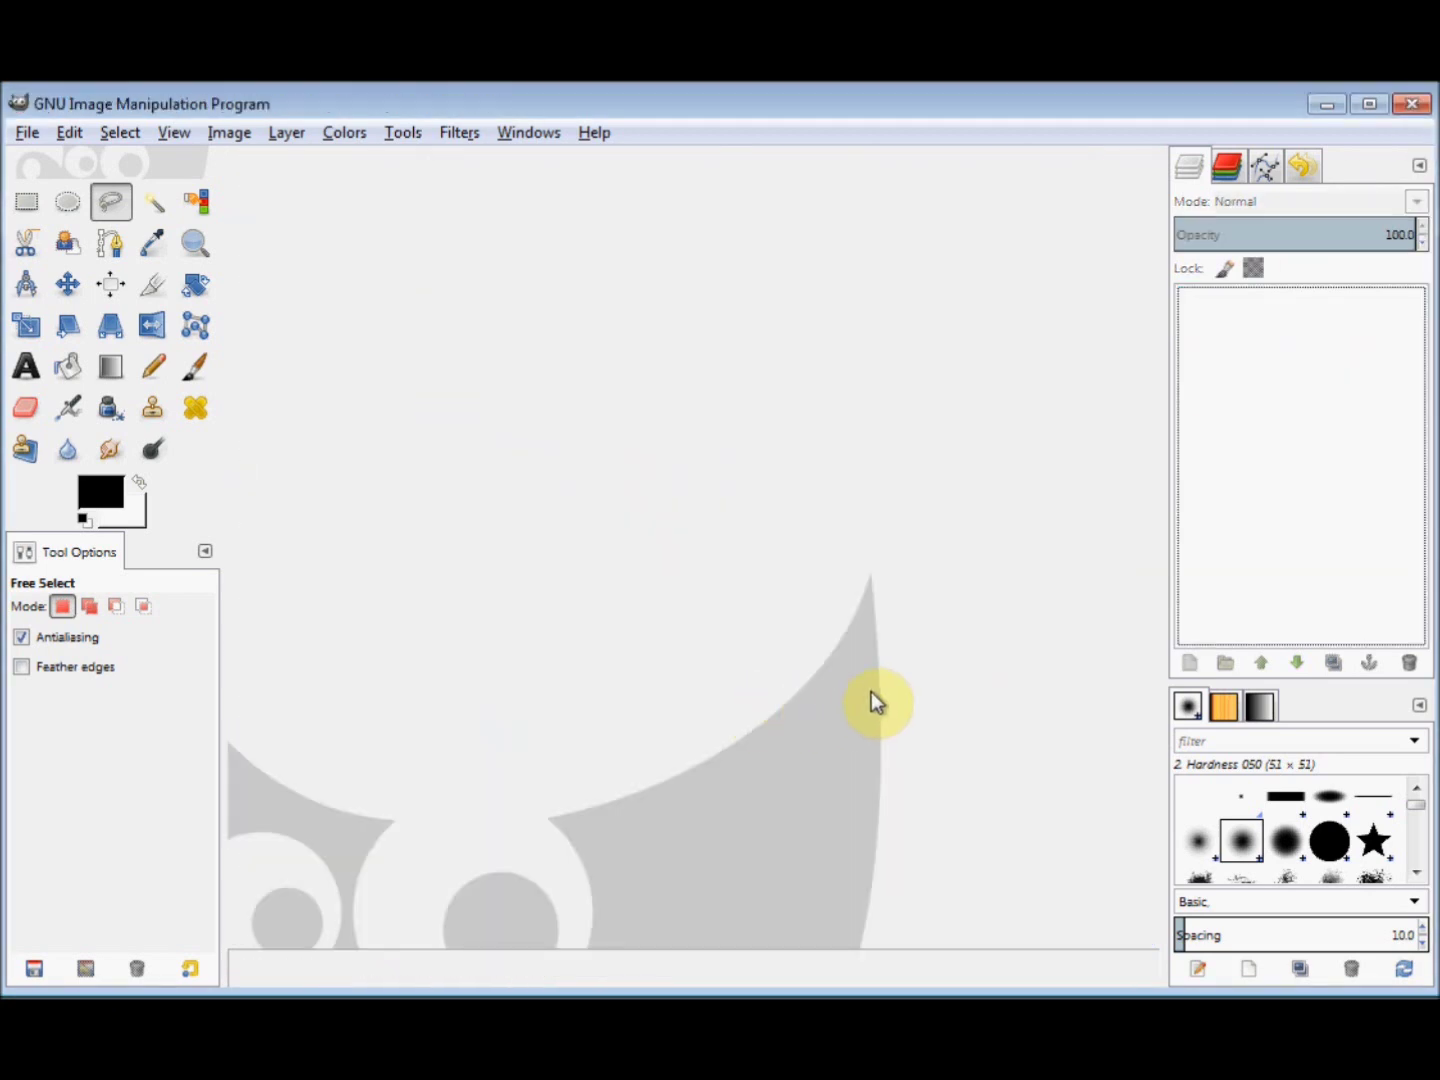